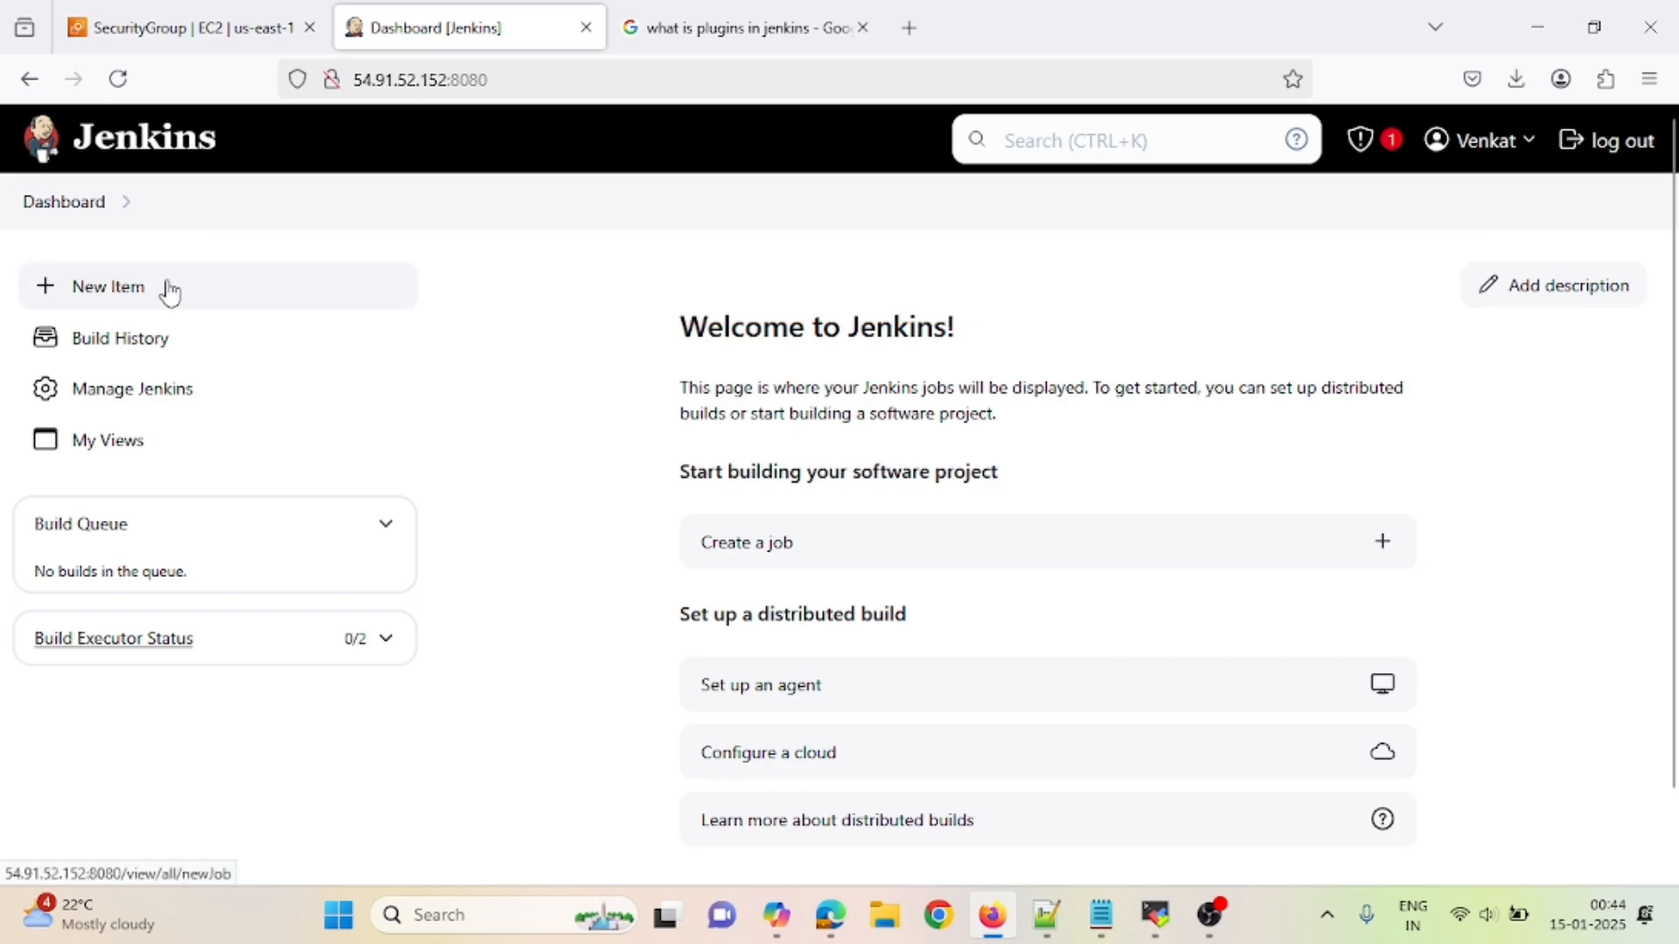
- Go from Manage Jenkins to the Plugins manager, which opens on Updates with no updates available
{"action": "left_click", "coordinate": [132, 401]}
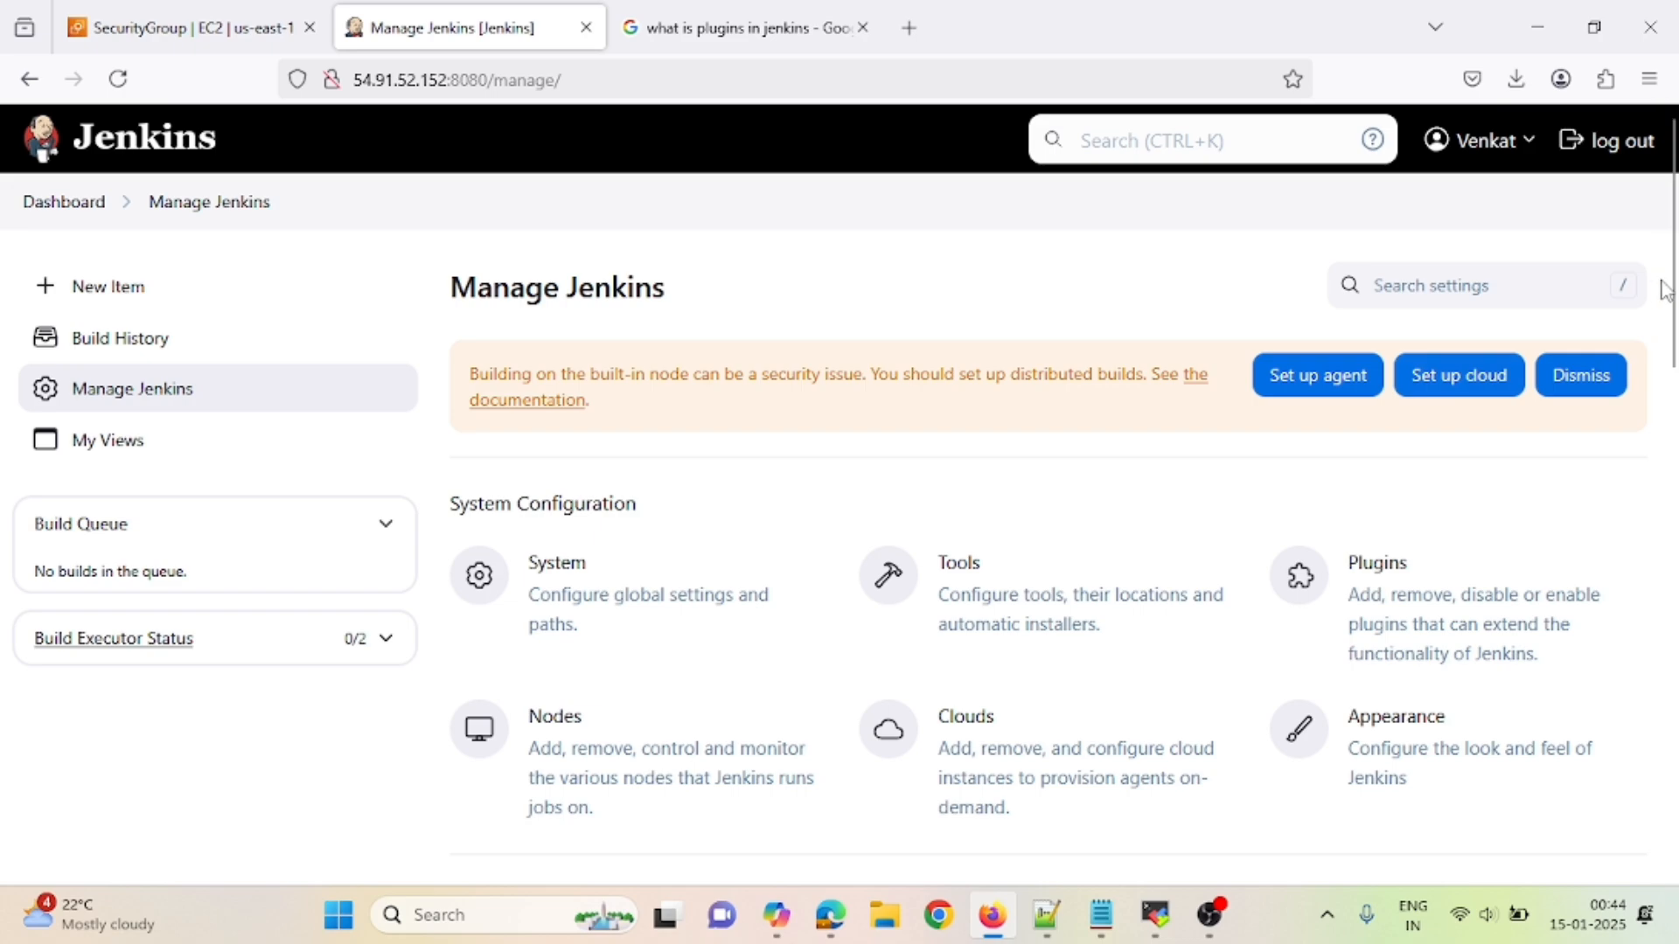
{"action": "left_click_drag", "start_coordinate": [1667, 293], "coordinate": [1673, 369]}
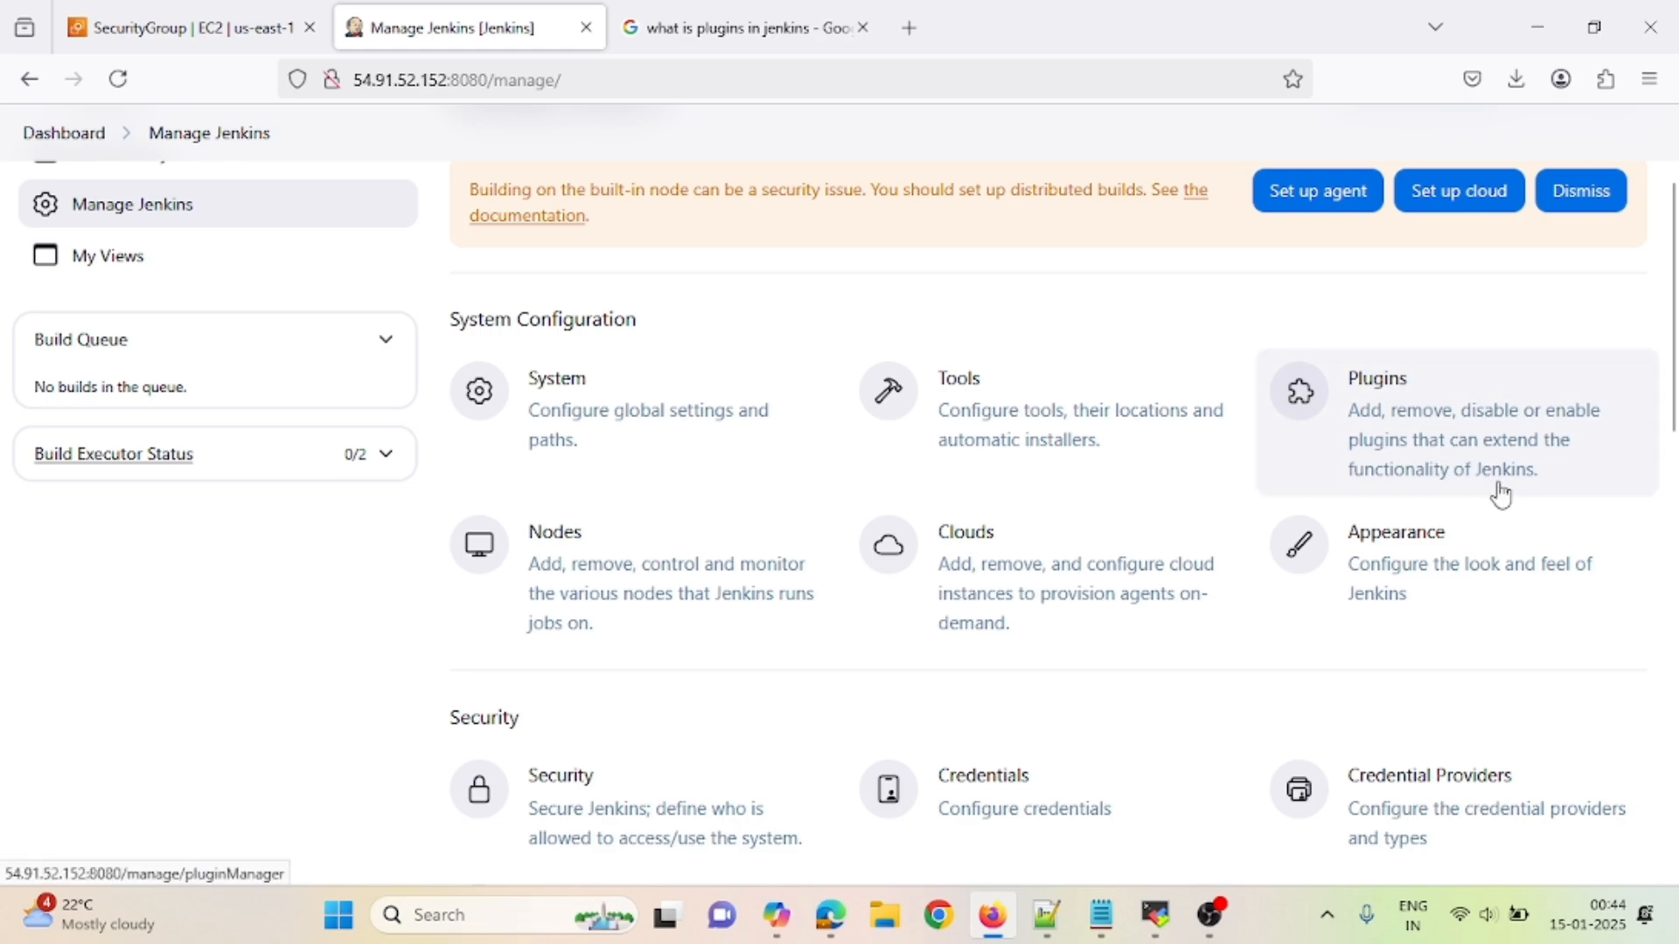
{"action": "left_click", "coordinate": [1392, 390]}
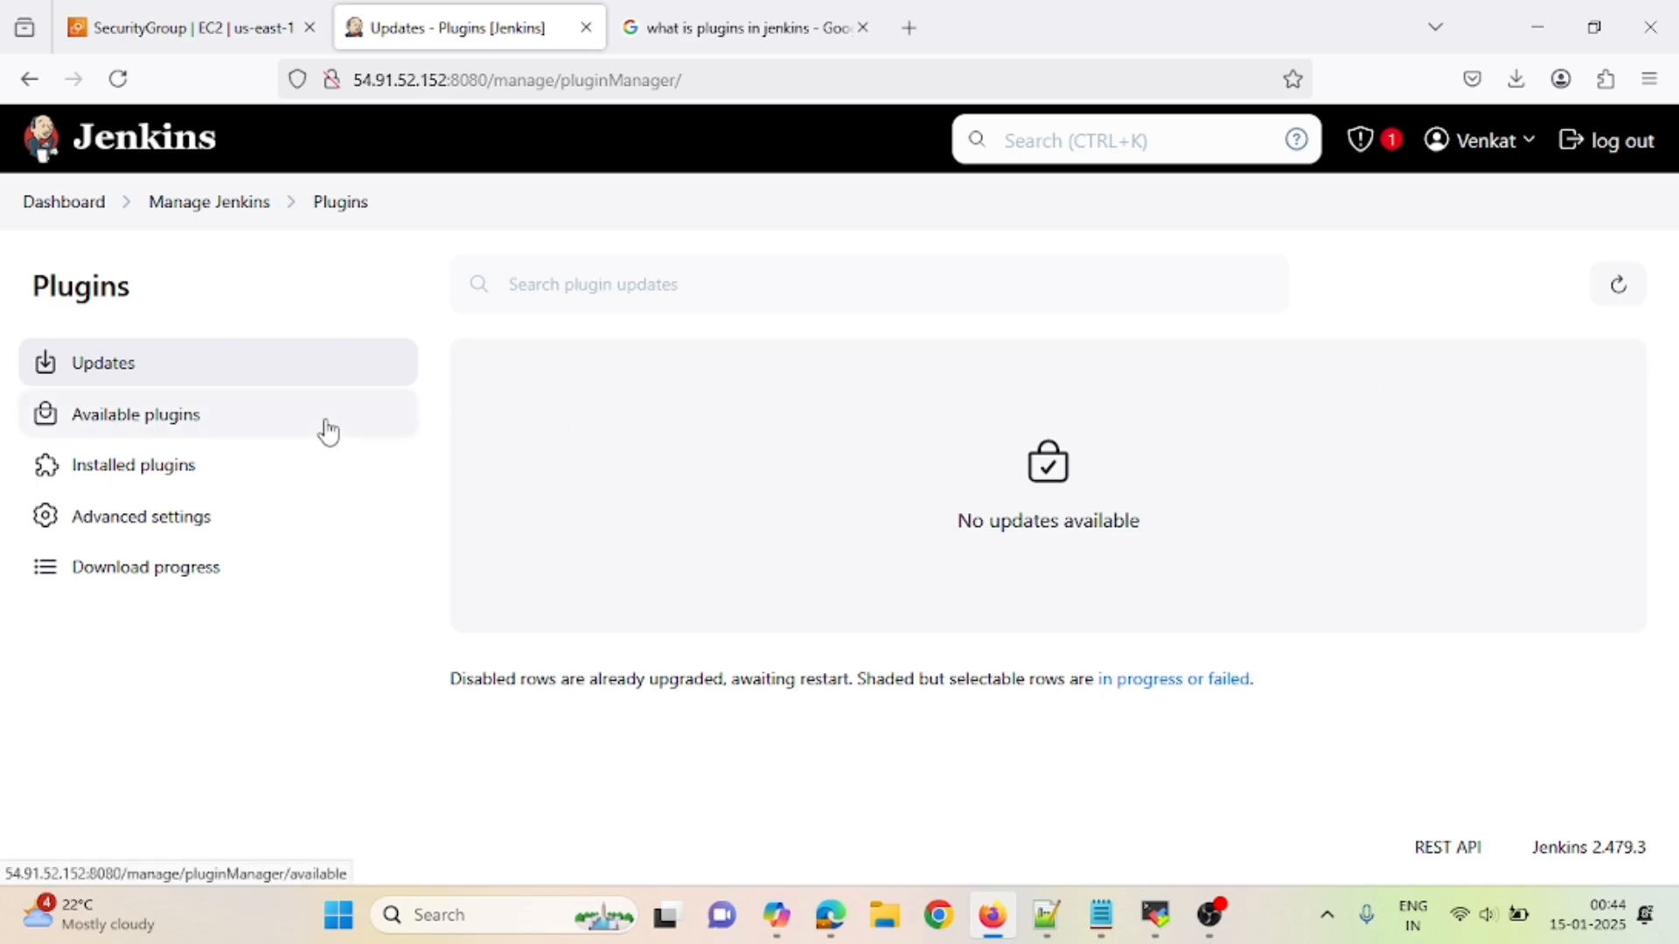
- Search installed plugins for github, then maven, confirming no Maven plugin is installed
{"action": "left_click", "coordinate": [116, 477]}
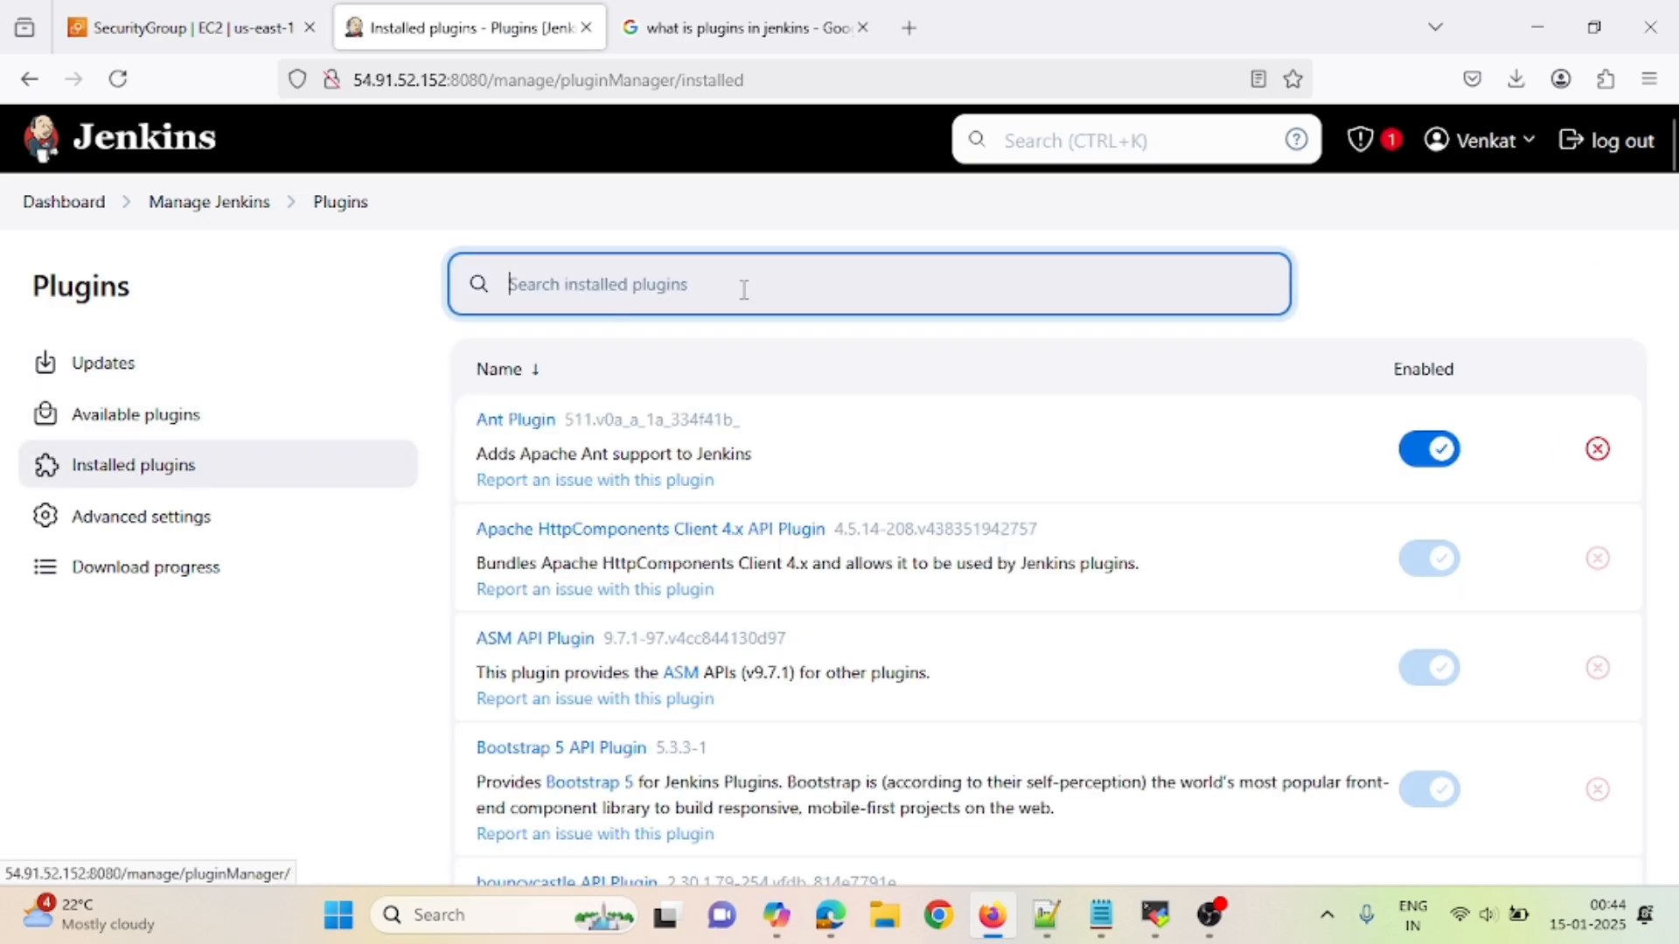
{"action": "type", "text": "gi"}
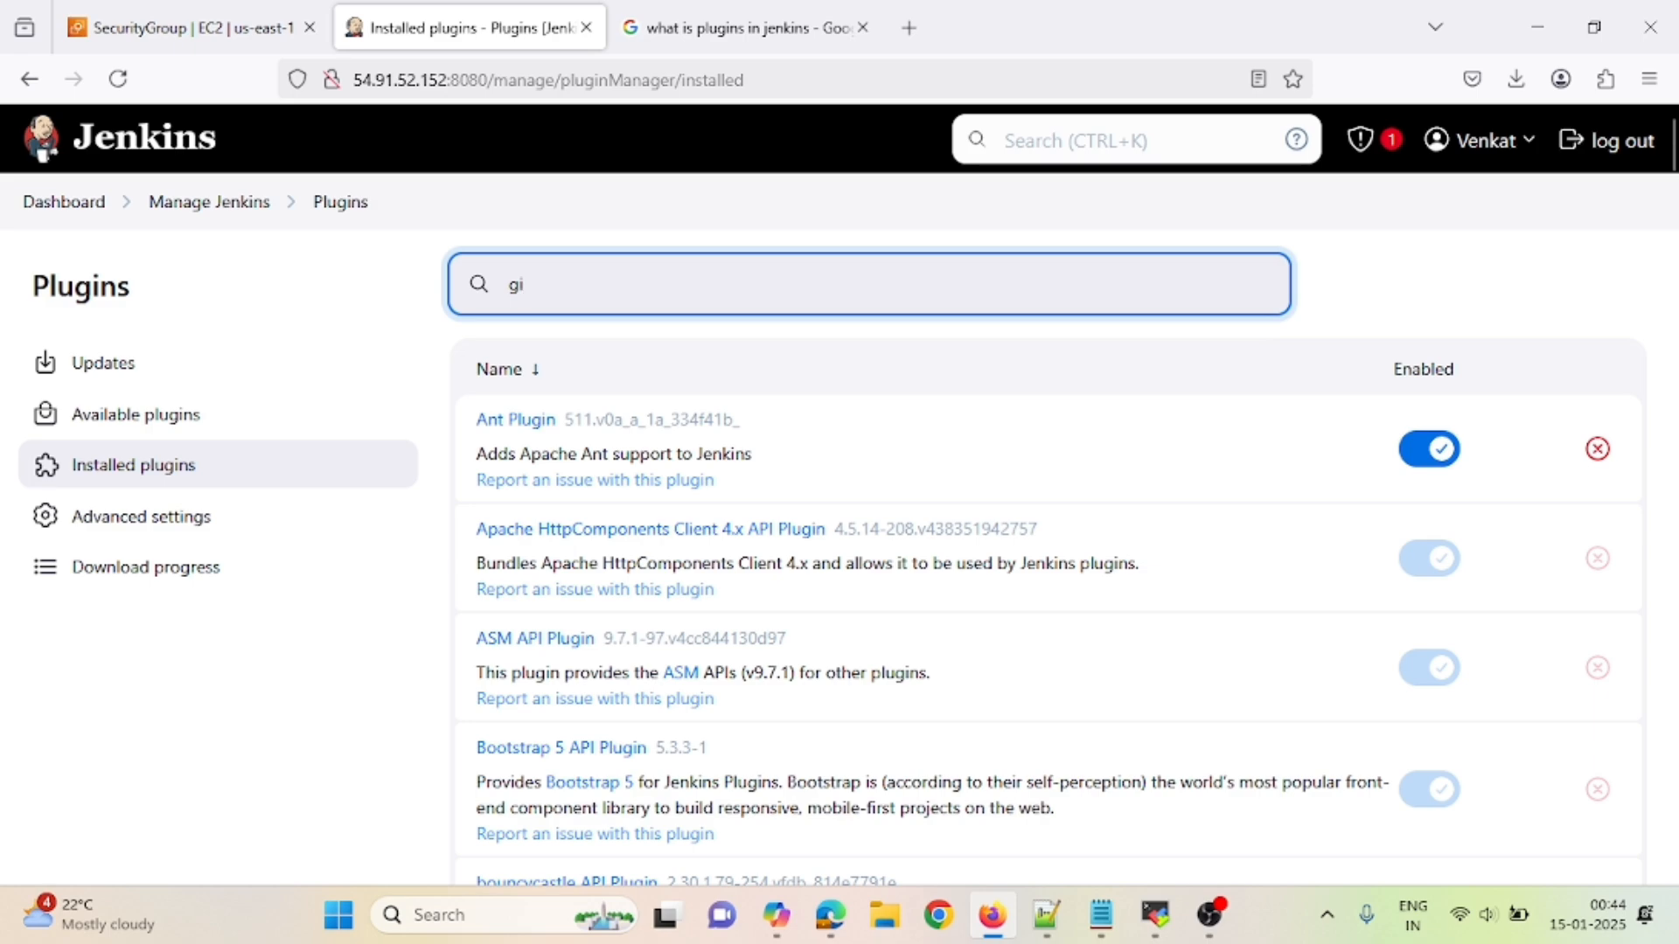
{"action": "type", "text": "t"}
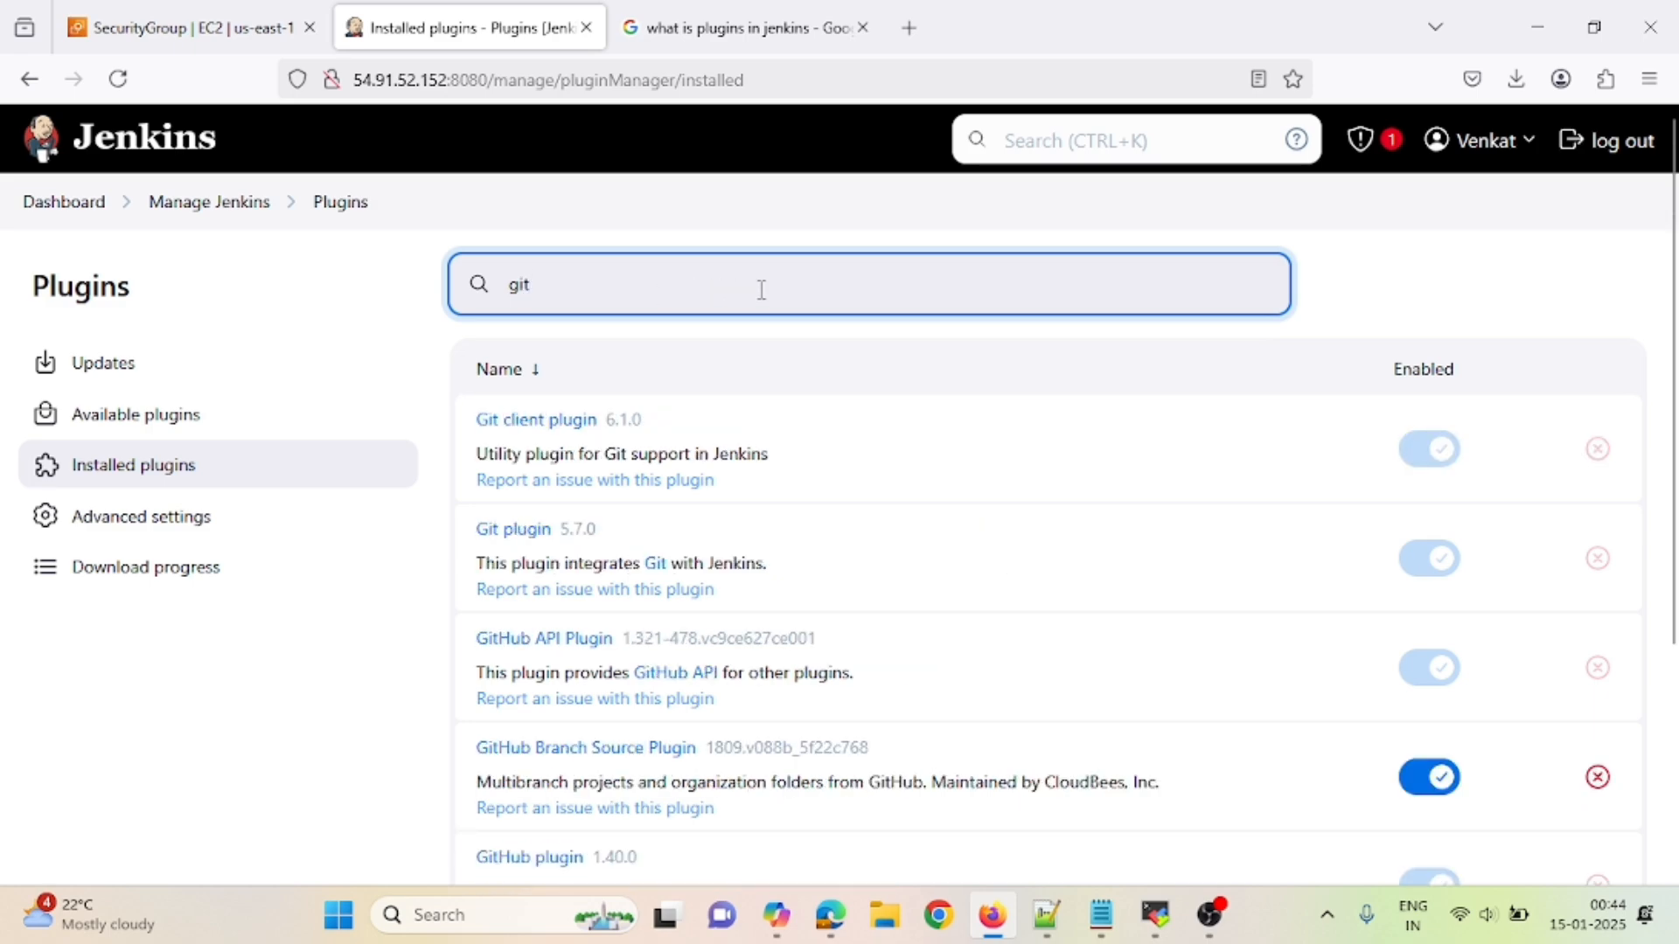
{"action": "type", "text": "hub"}
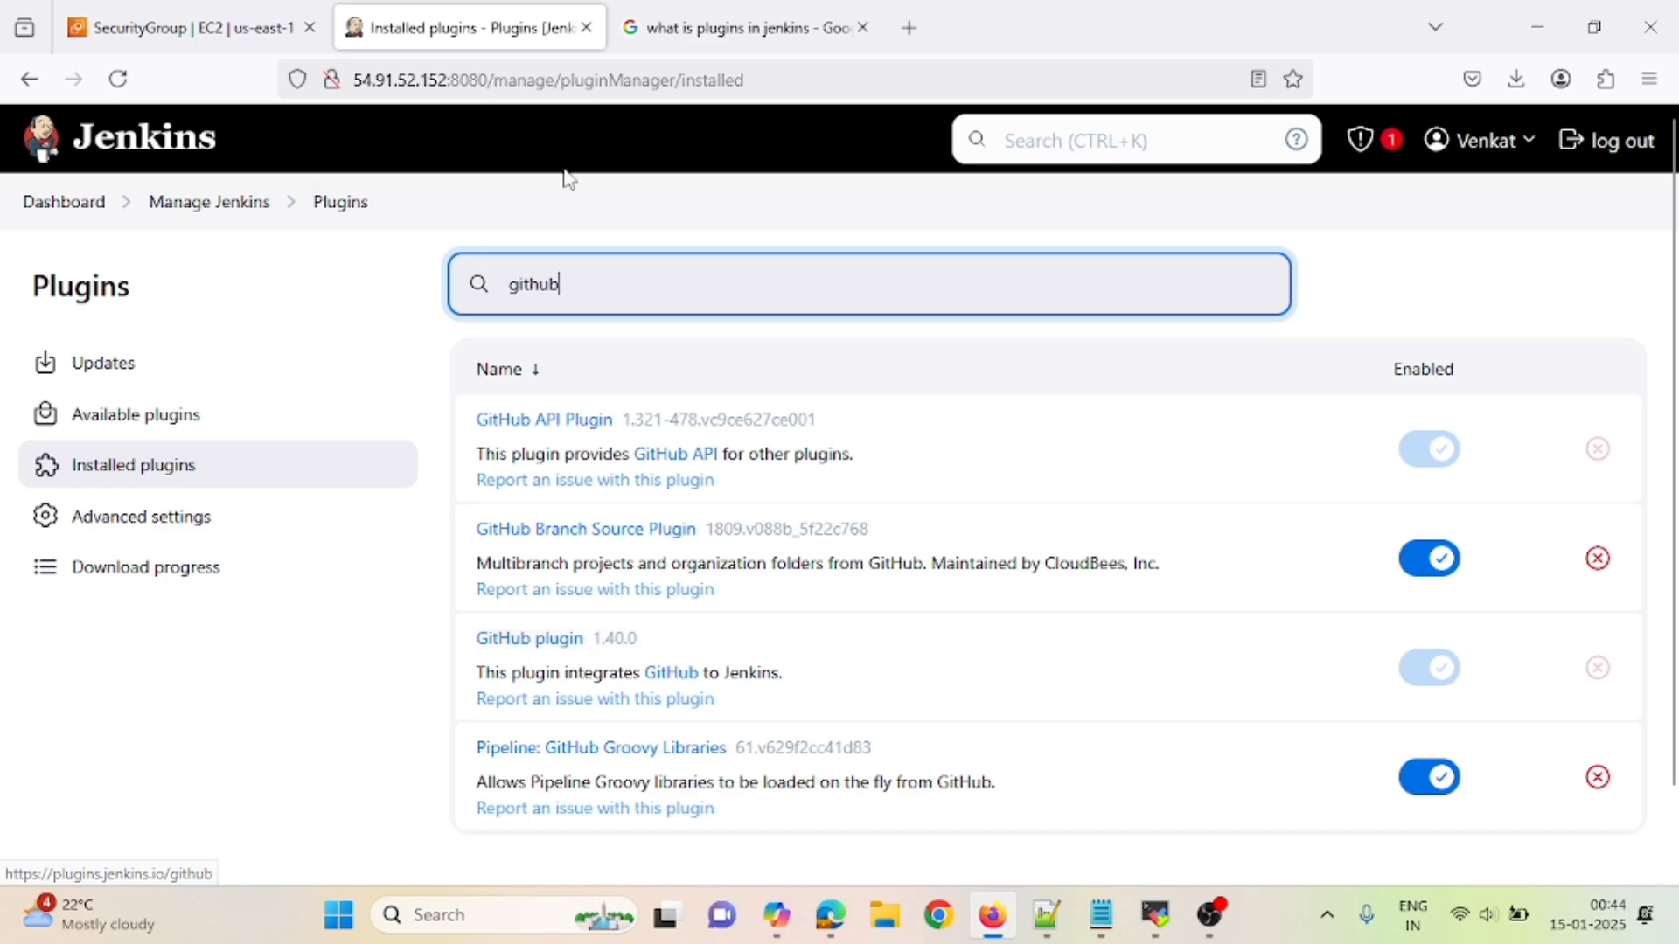
{"action": "left_click_drag", "start_coordinate": [589, 286], "coordinate": [358, 299]}
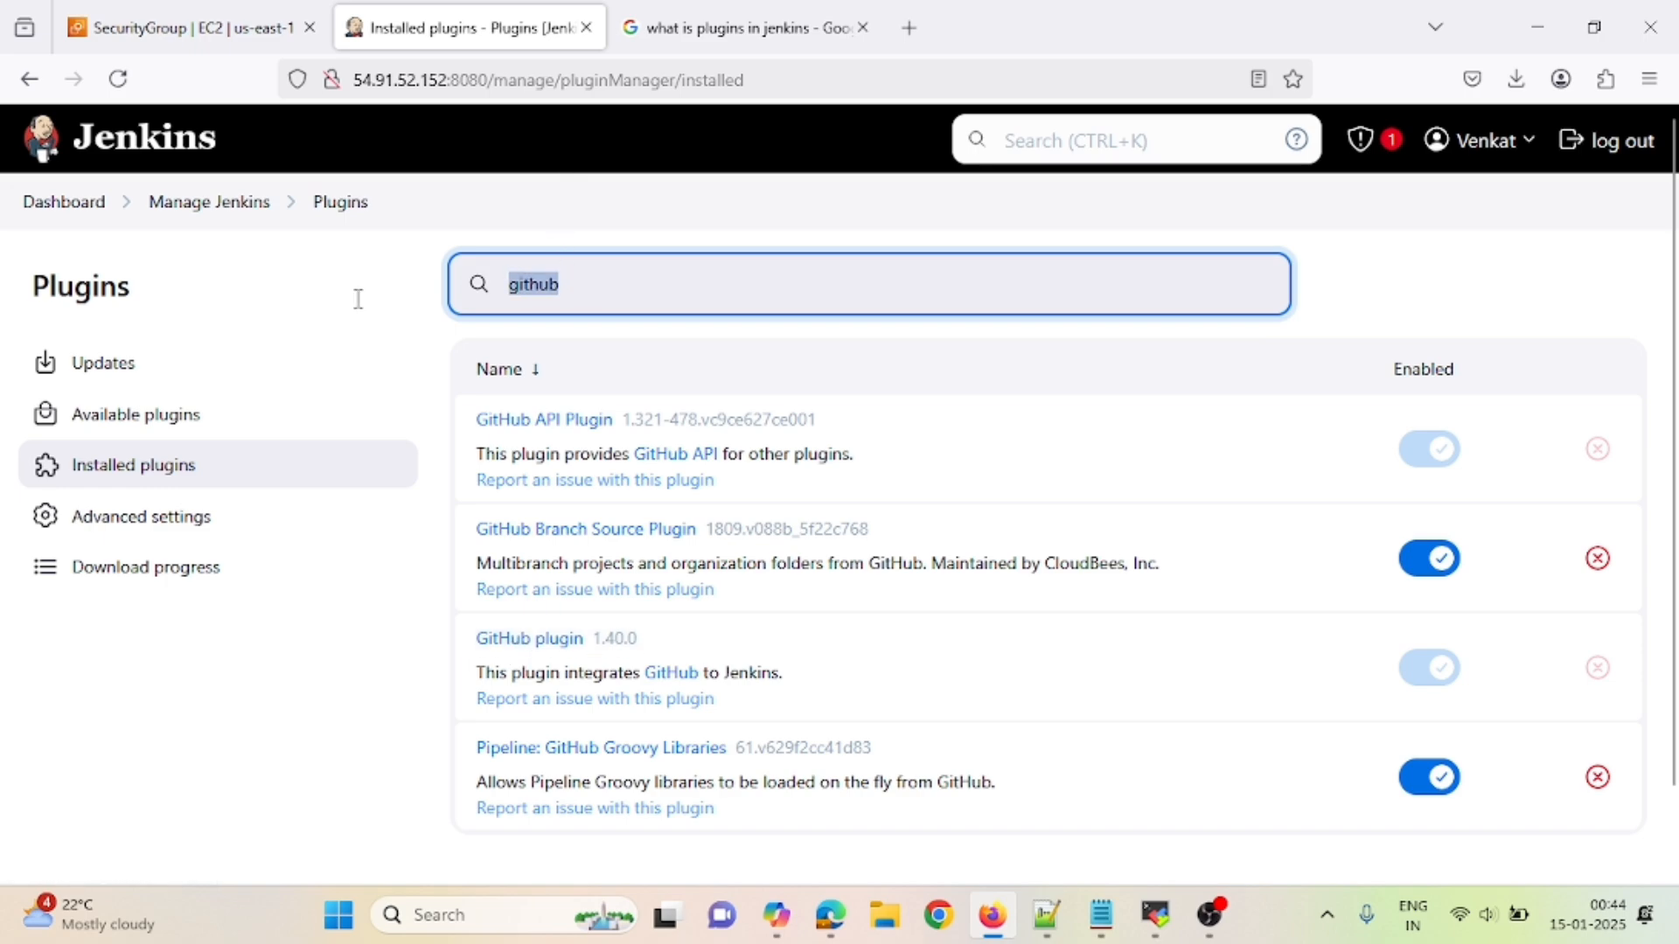
{"action": "type", "text": "maven"}
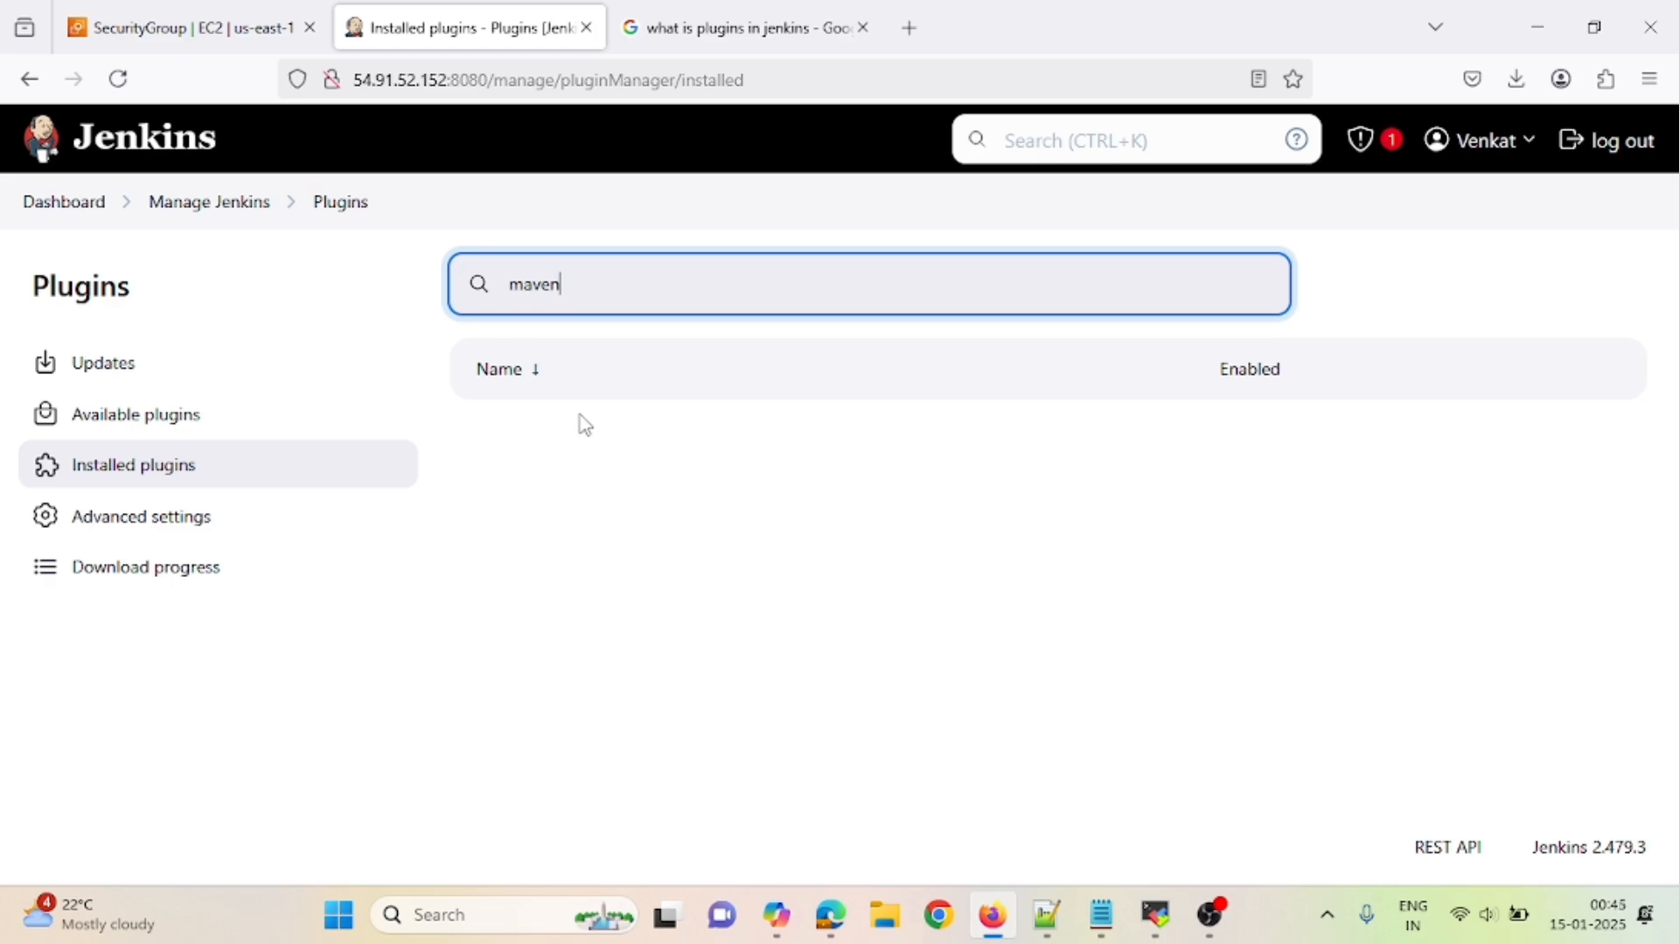
- Install Maven Integration 3.24 from Available plugins and check every download shows Success
{"action": "left_click", "coordinate": [107, 426]}
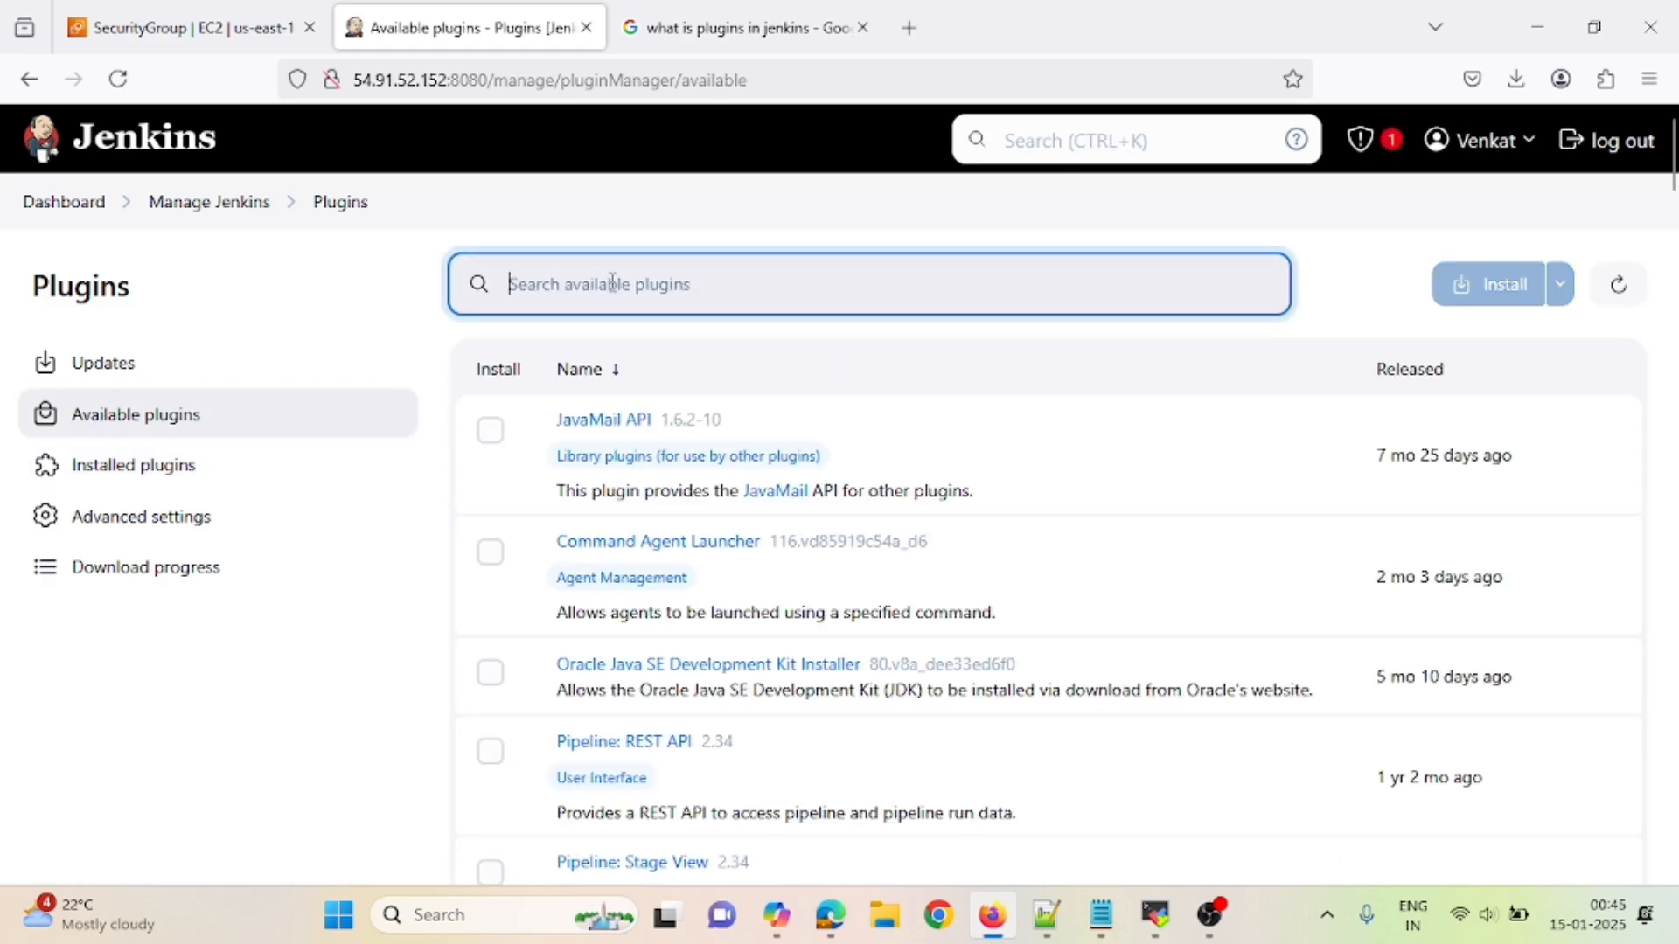
{"action": "type", "text": "maven"}
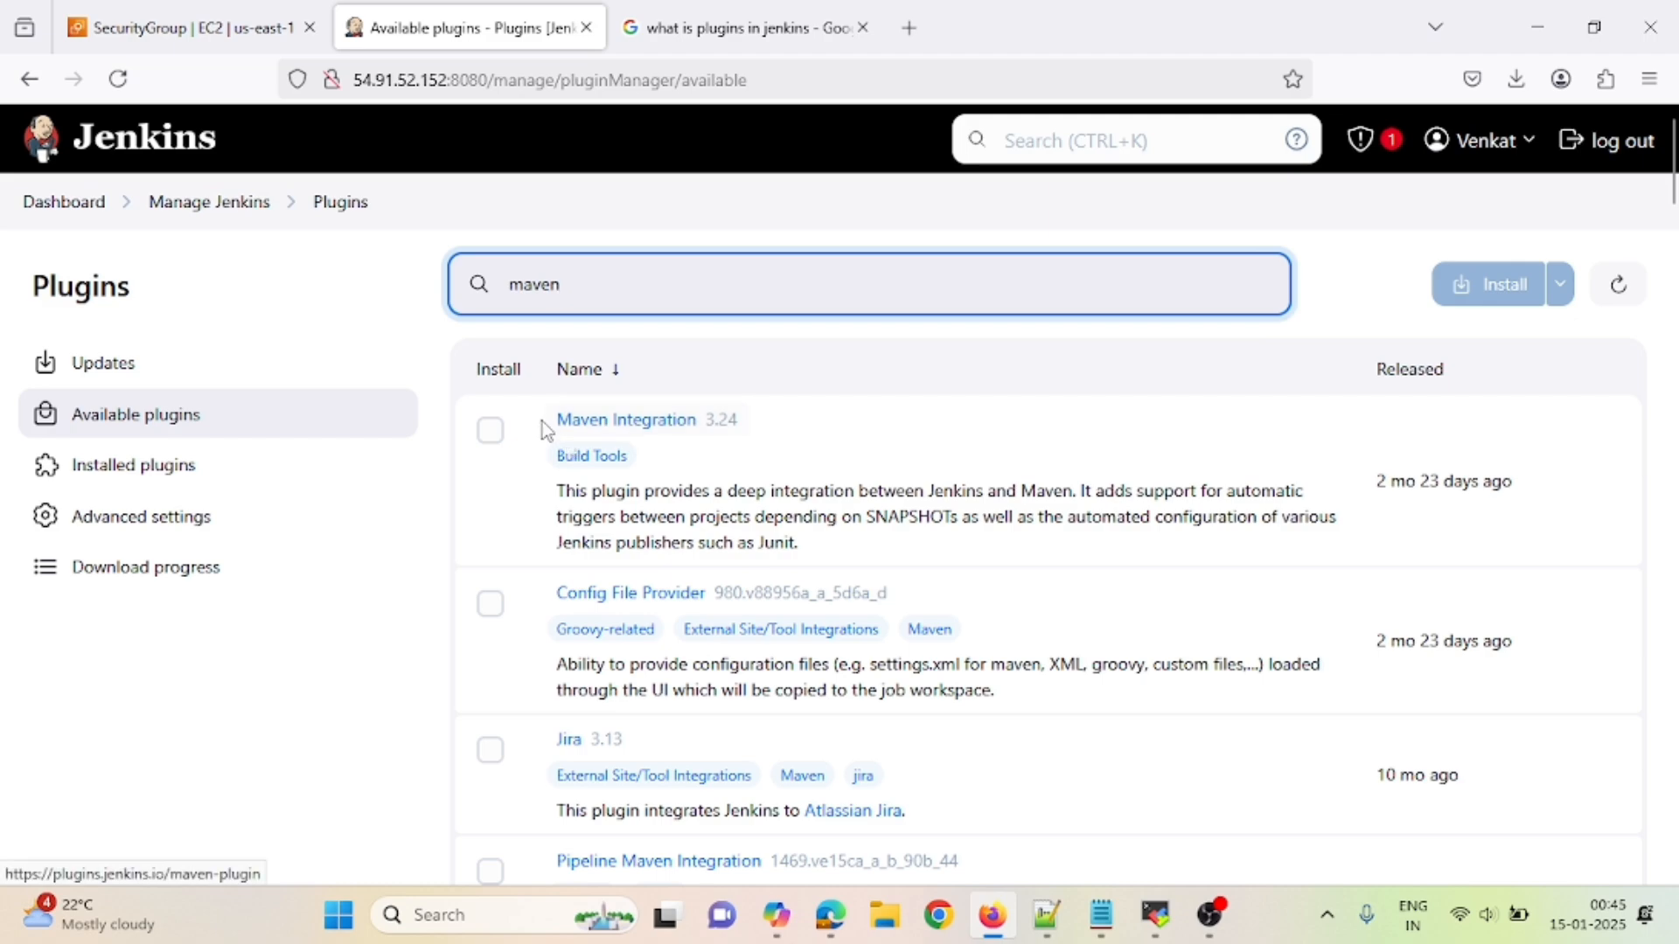
{"action": "left_click", "coordinate": [492, 435]}
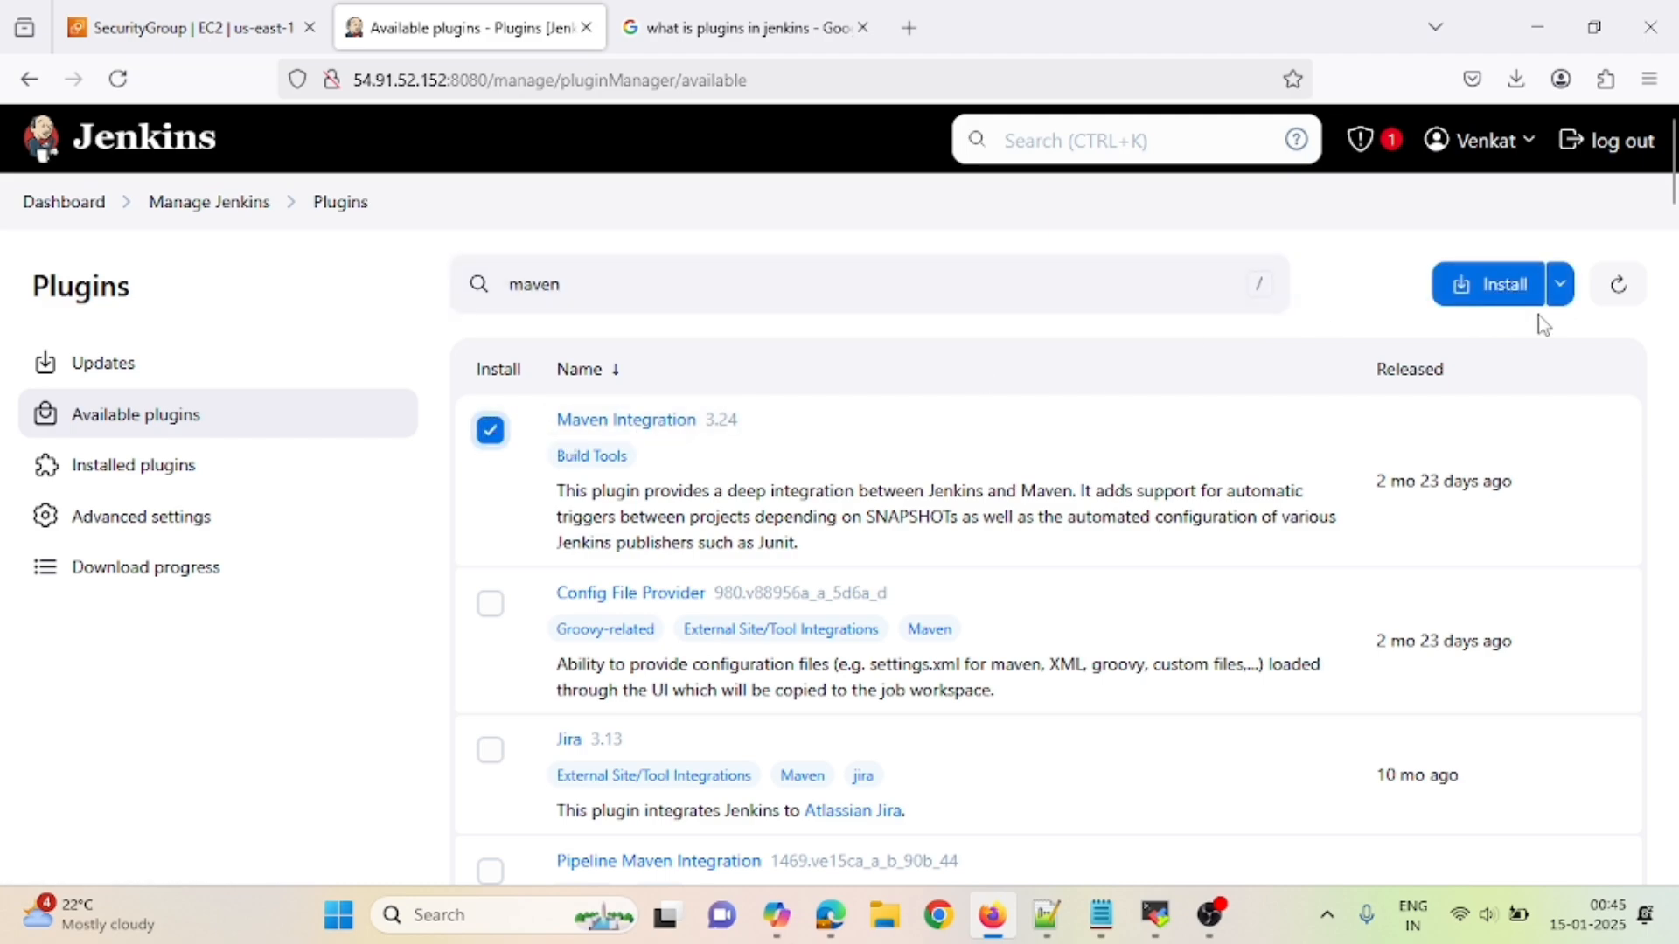
{"action": "left_click", "coordinate": [1503, 295]}
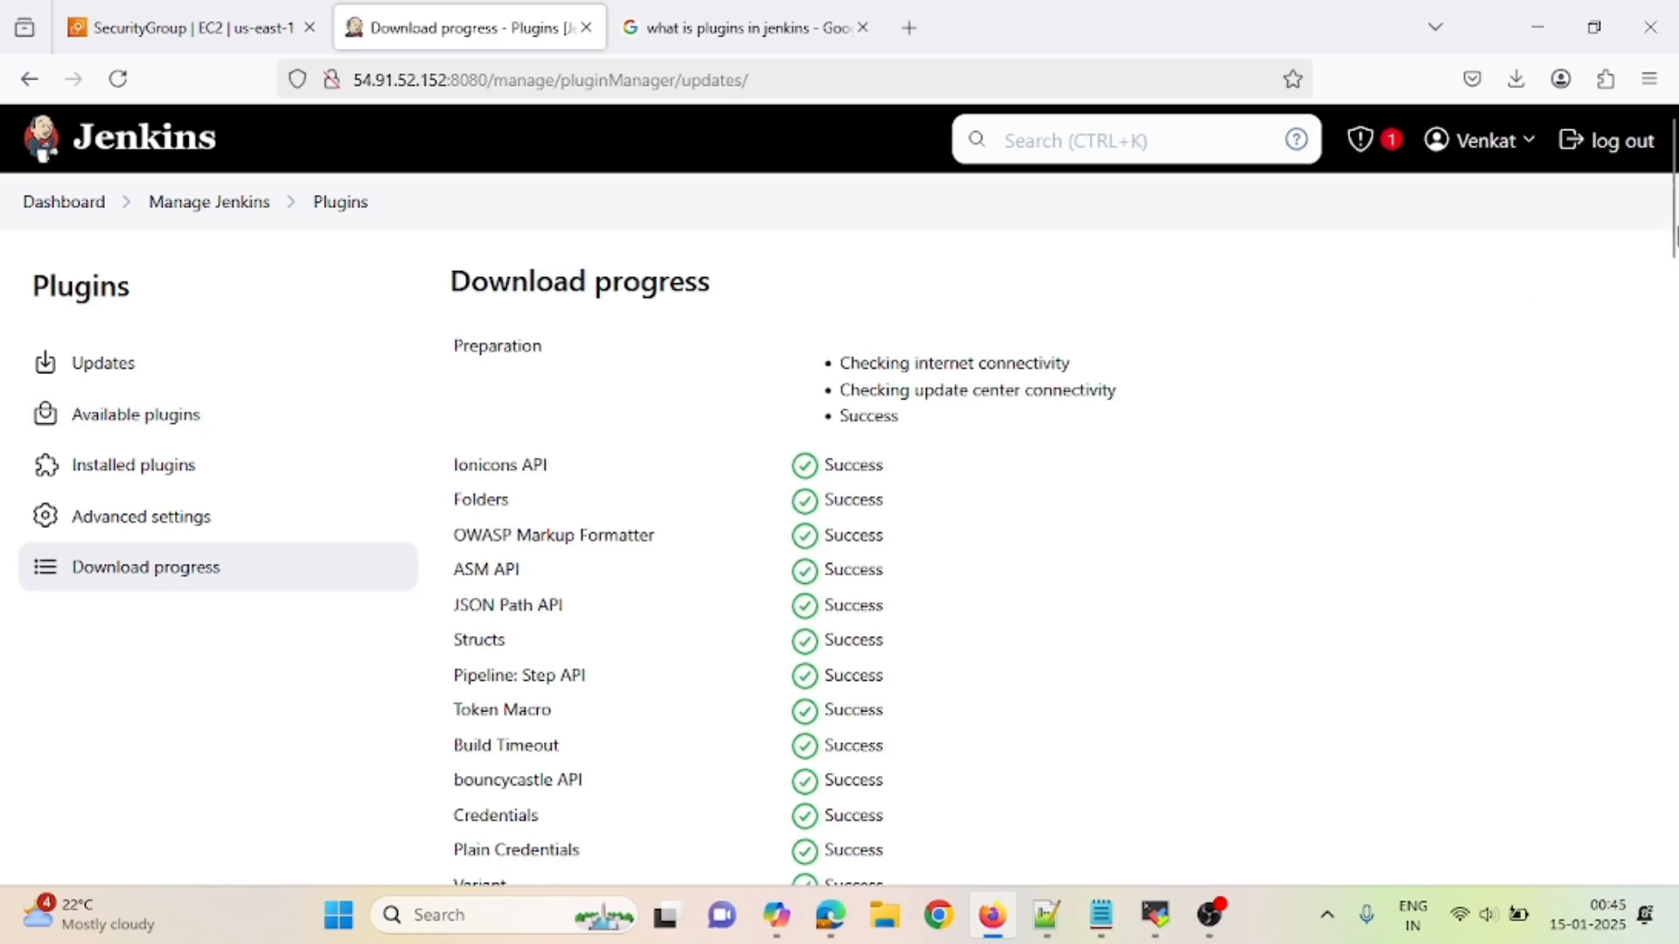
{"action": "left_click_drag", "start_coordinate": [1671, 237], "coordinate": [1666, 862]}
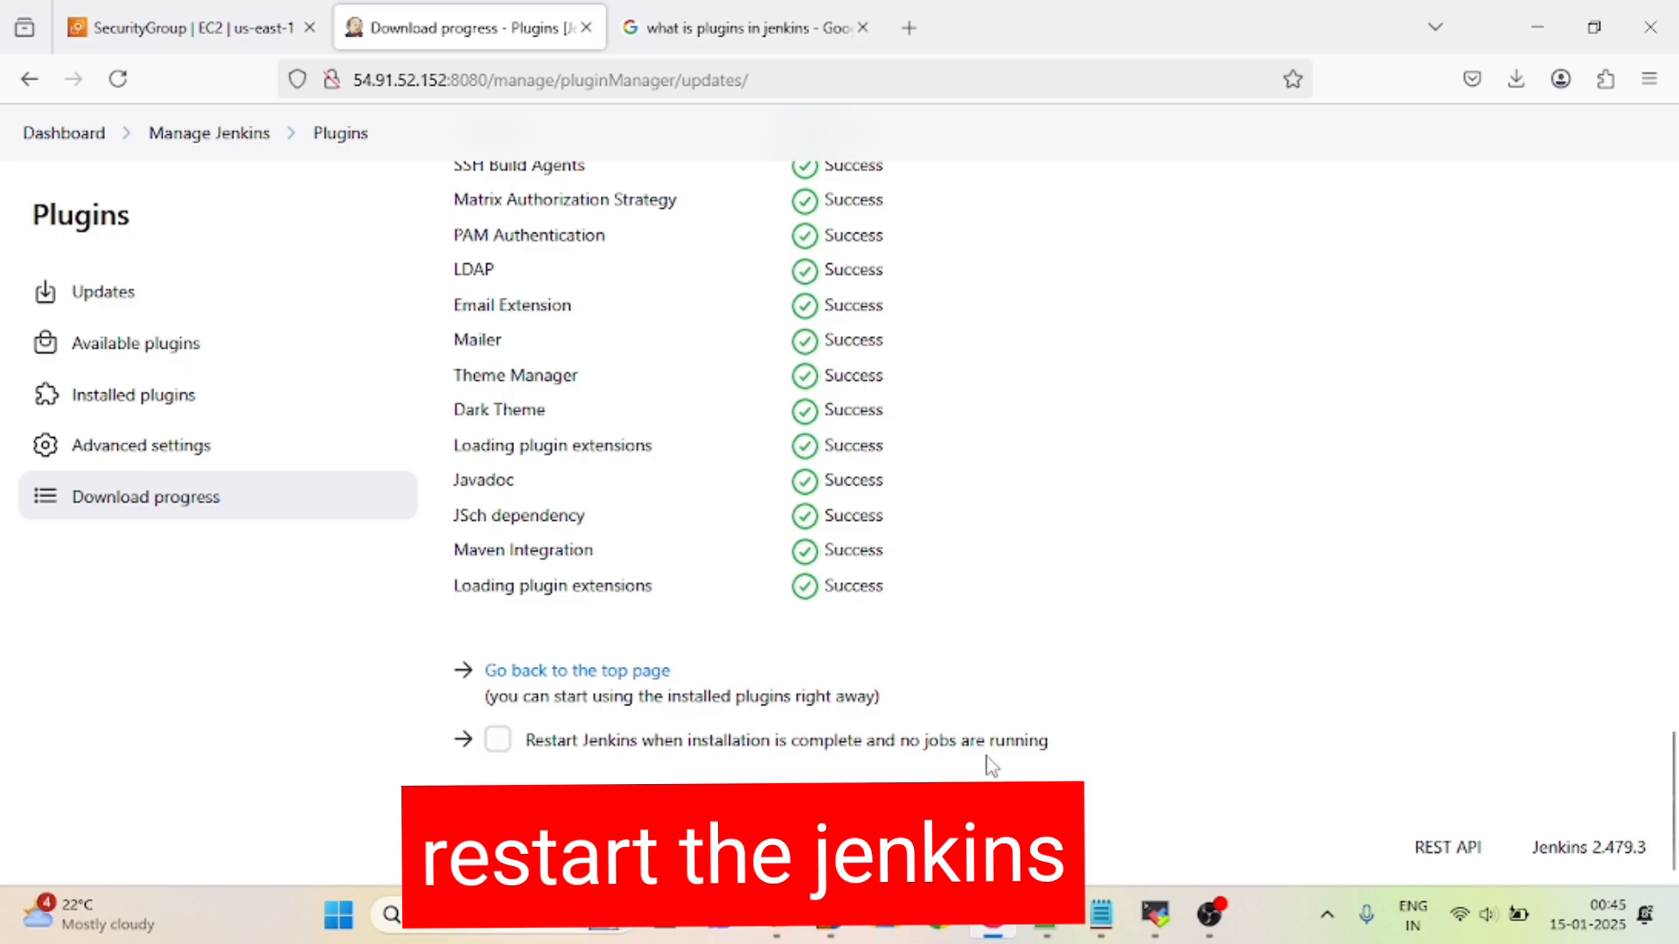
- Restart Jenkins after installation, sign back in with the admin credentials, and decline saving the password
{"action": "left_click", "coordinate": [498, 741]}
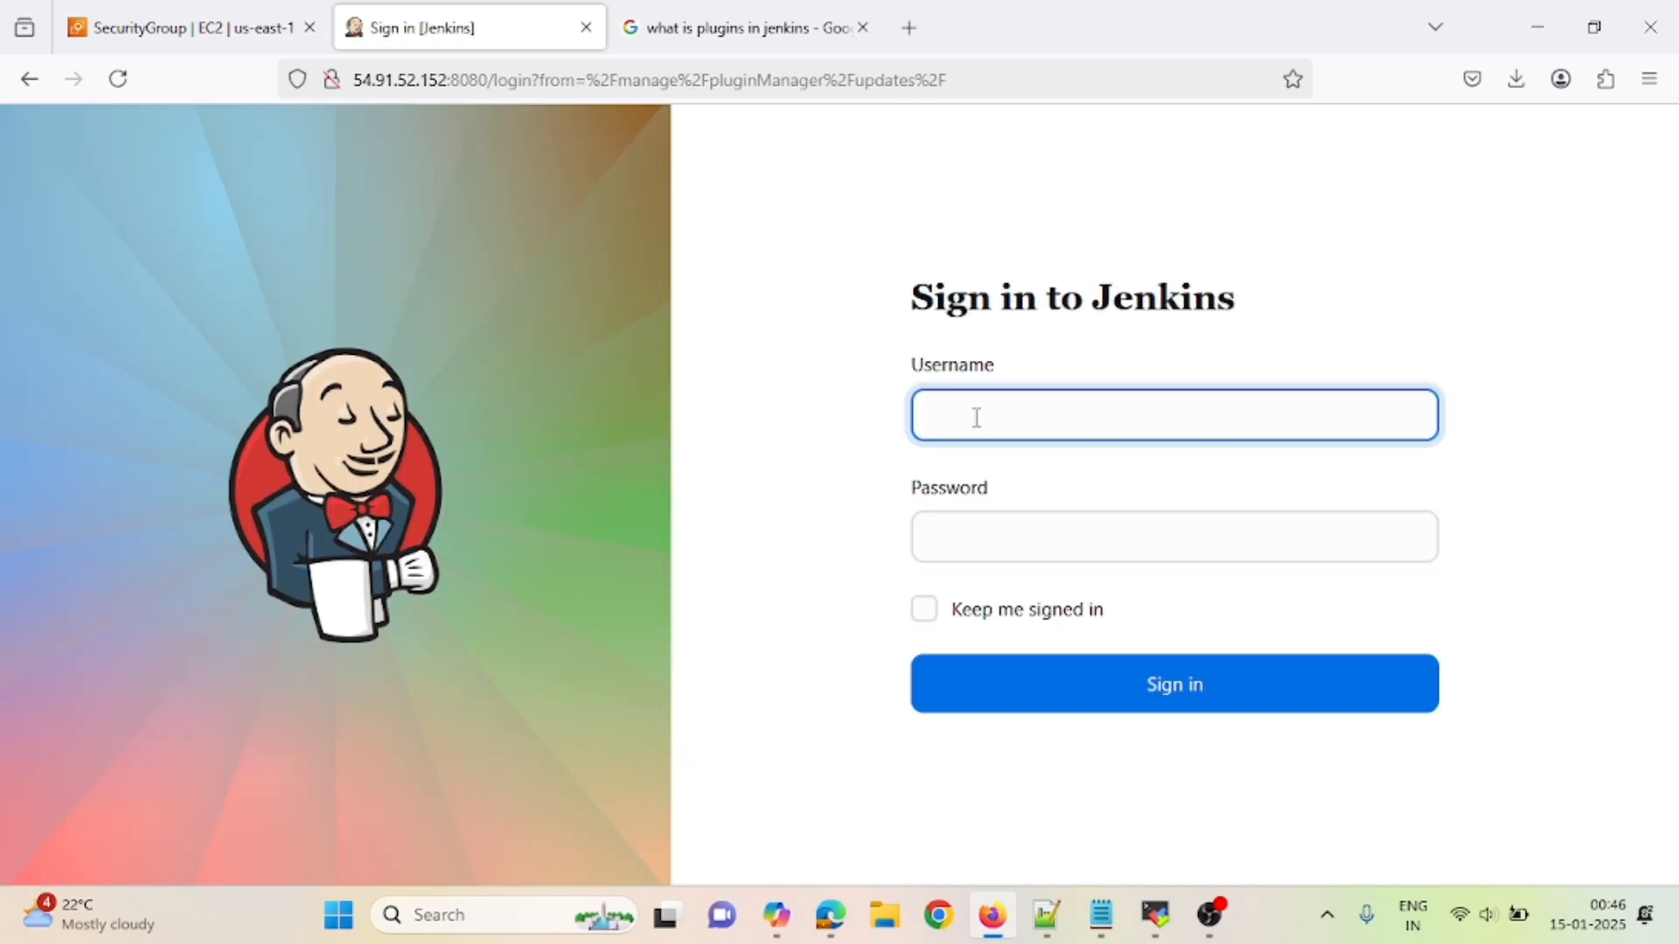
{"action": "type", "text": "Admin"}
{"action": "key", "text": "Tab"}
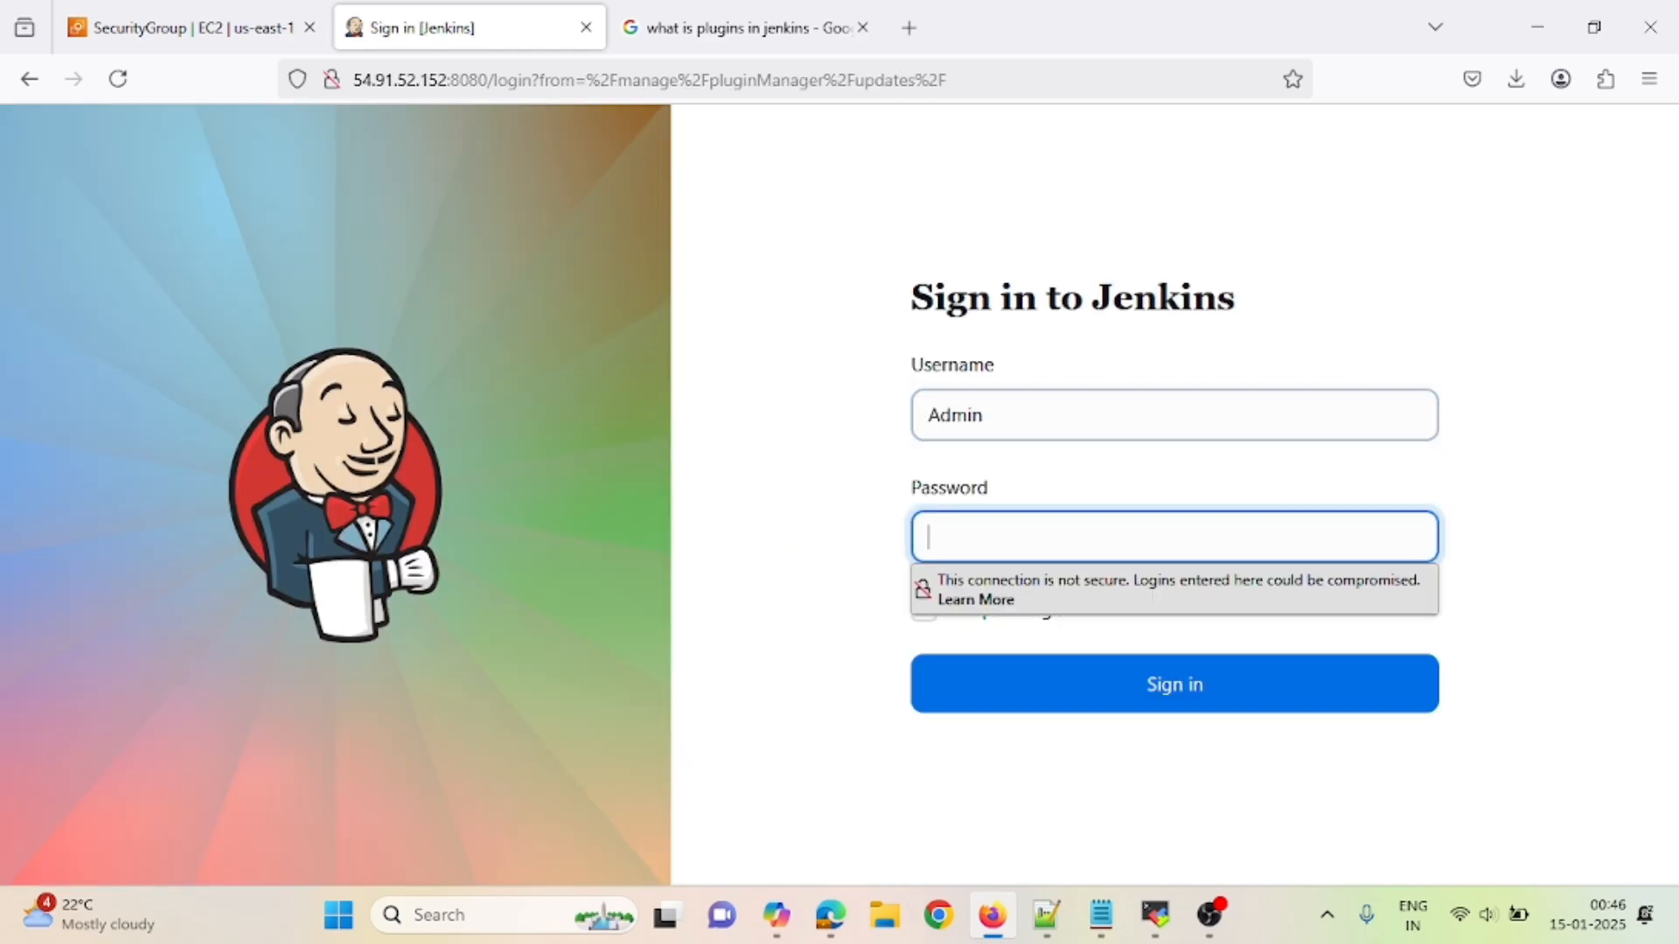
{"action": "type", "text": "ad"}
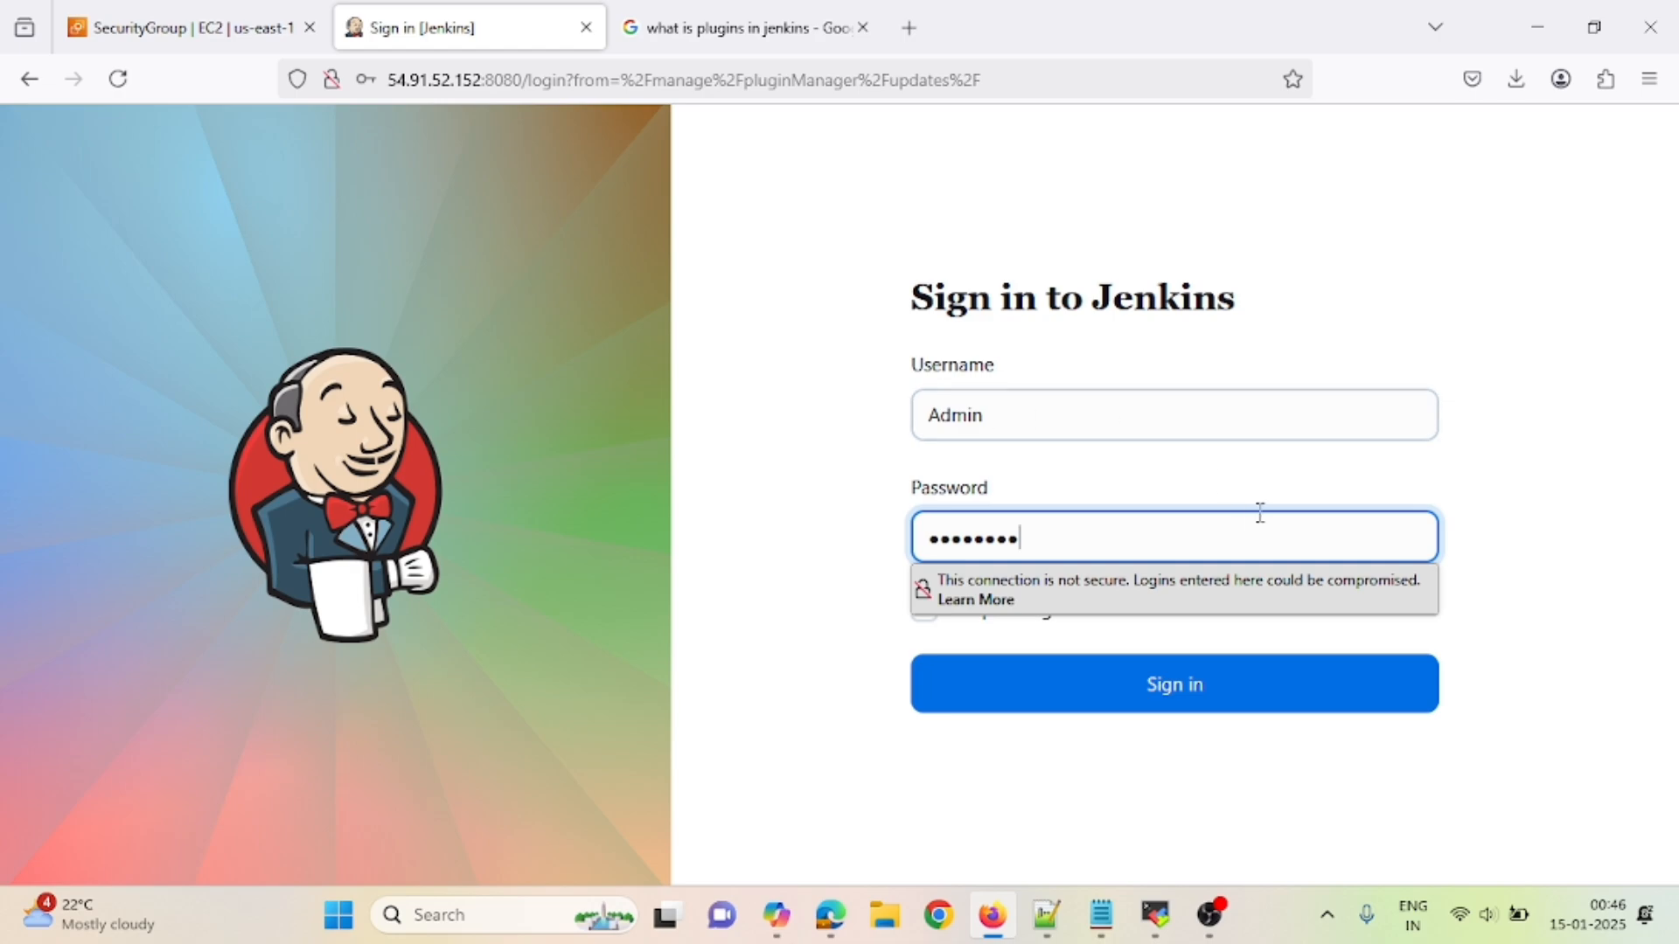
{"action": "left_click", "coordinate": [1156, 689]}
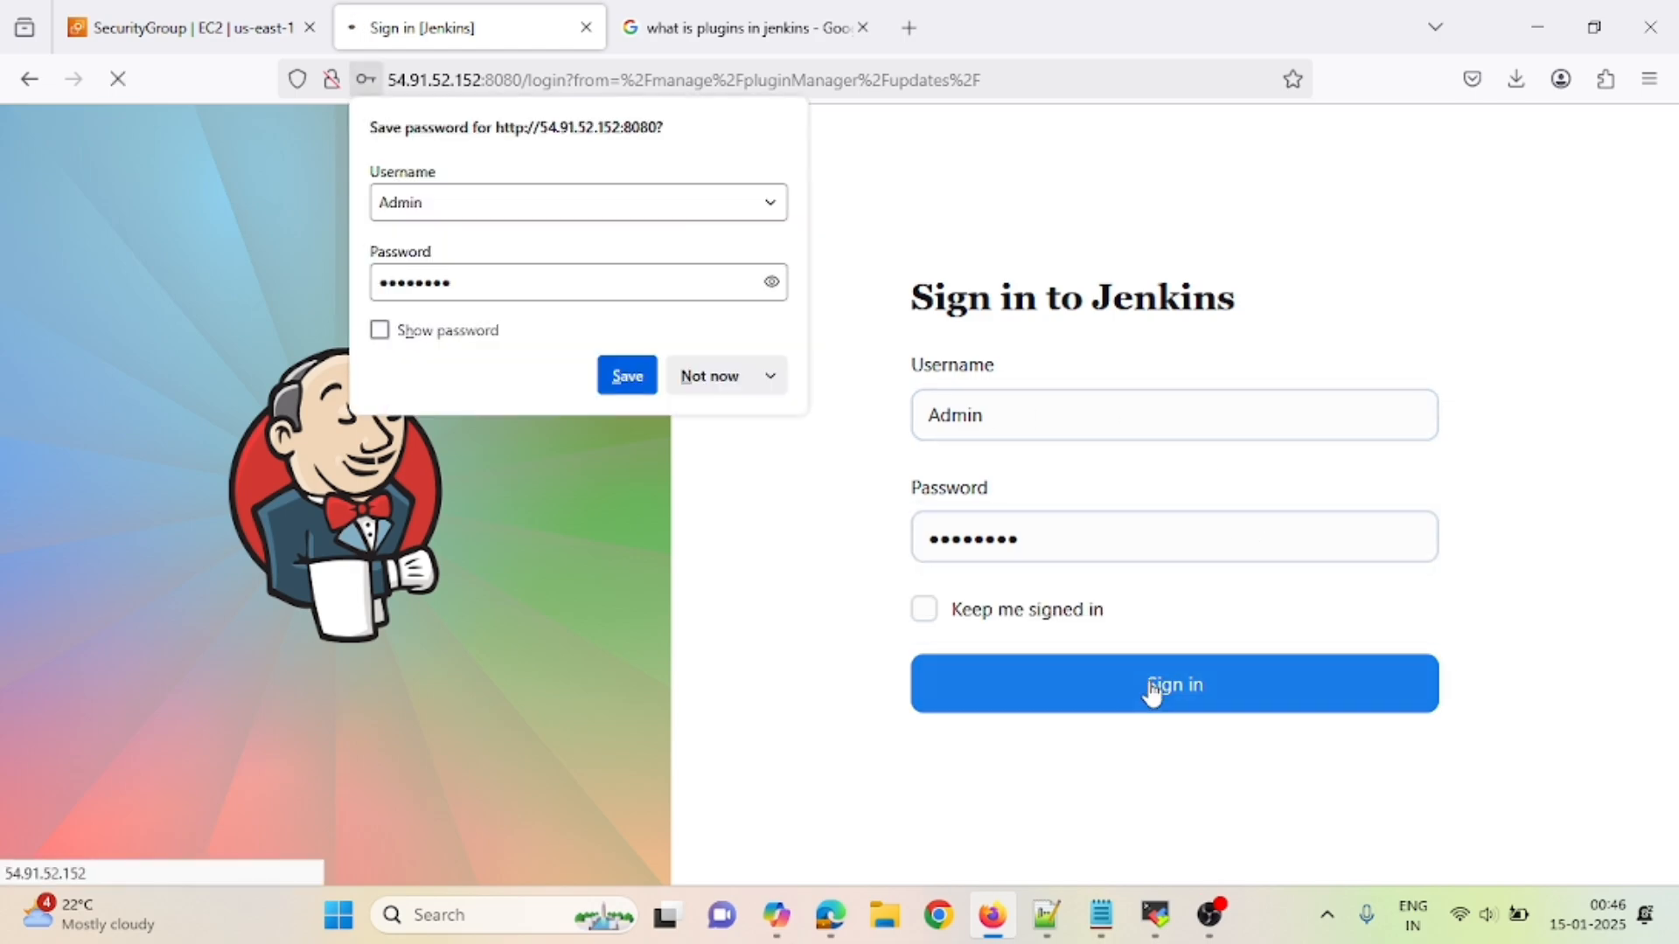
{"action": "left_click", "coordinate": [711, 378]}
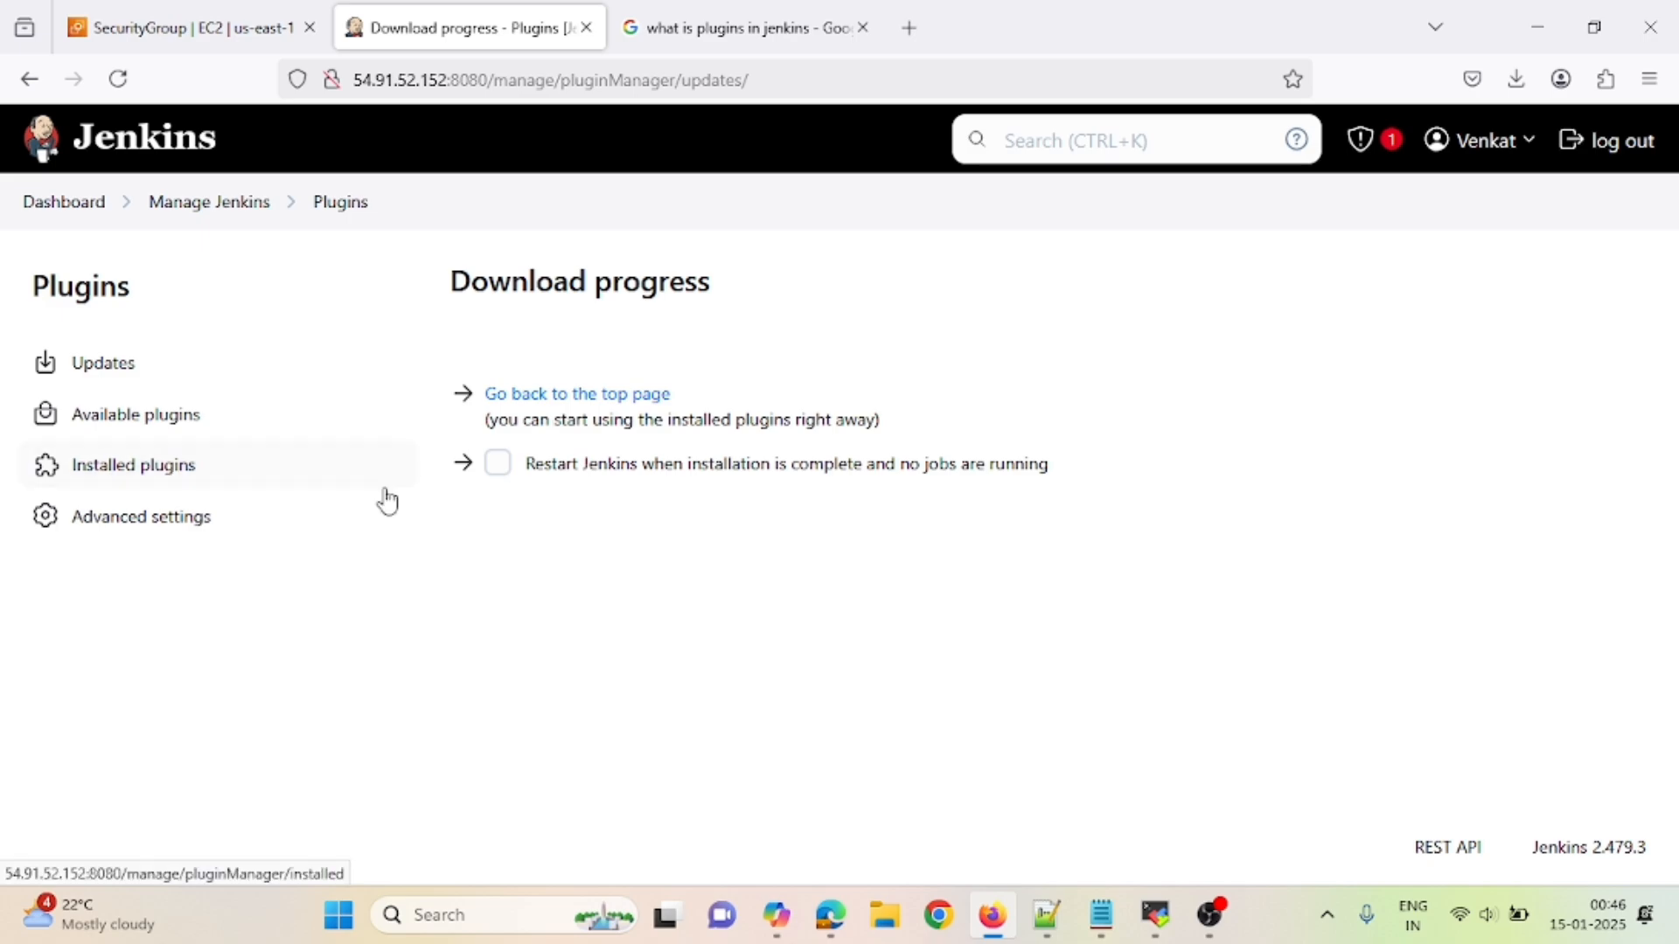
- Verify installed plugins list Maven Integration 3.24 as enabled, then return to Available plugins
{"action": "left_click", "coordinate": [122, 485]}
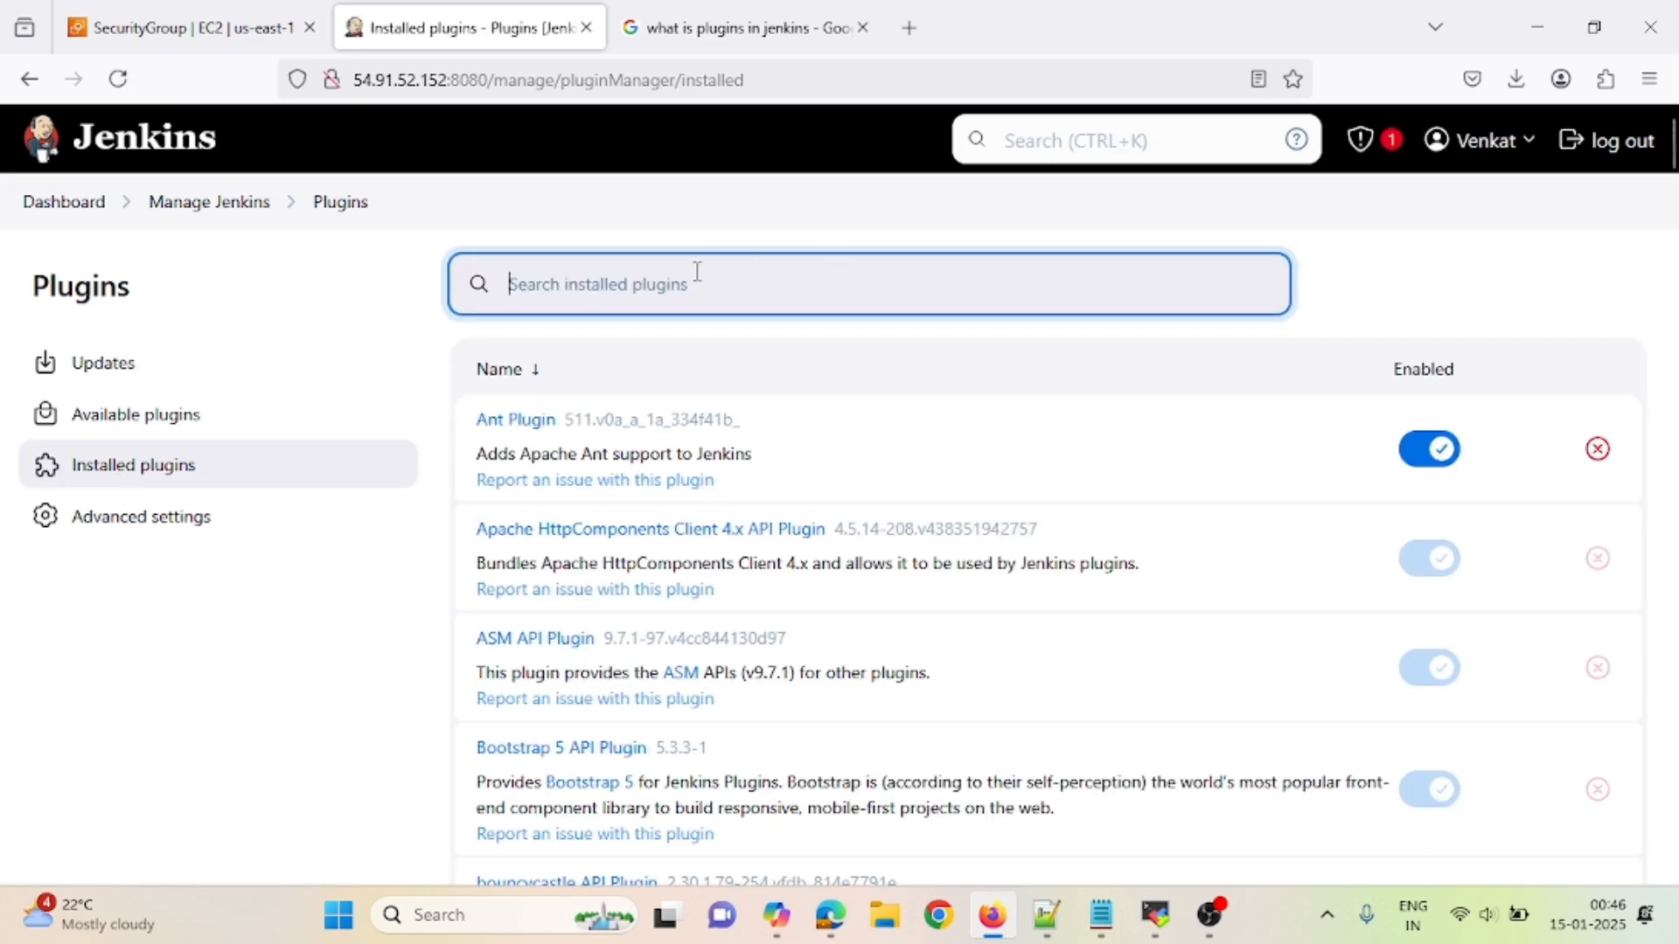
{"action": "type", "text": "maven"}
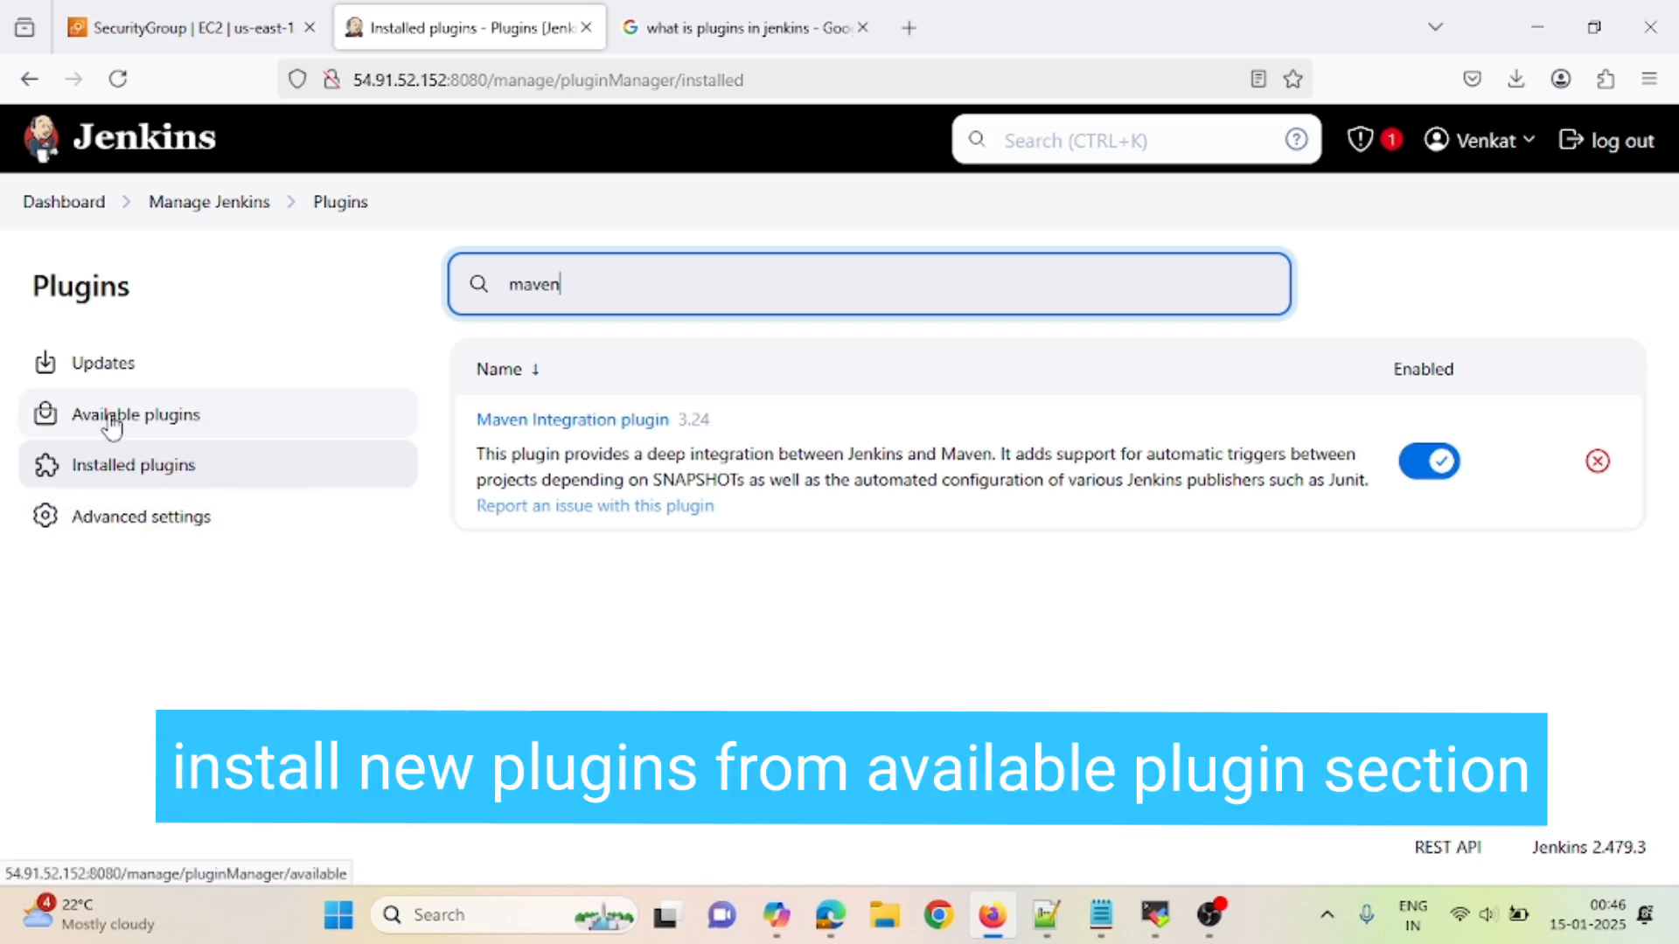
{"action": "left_click", "coordinate": [109, 420]}
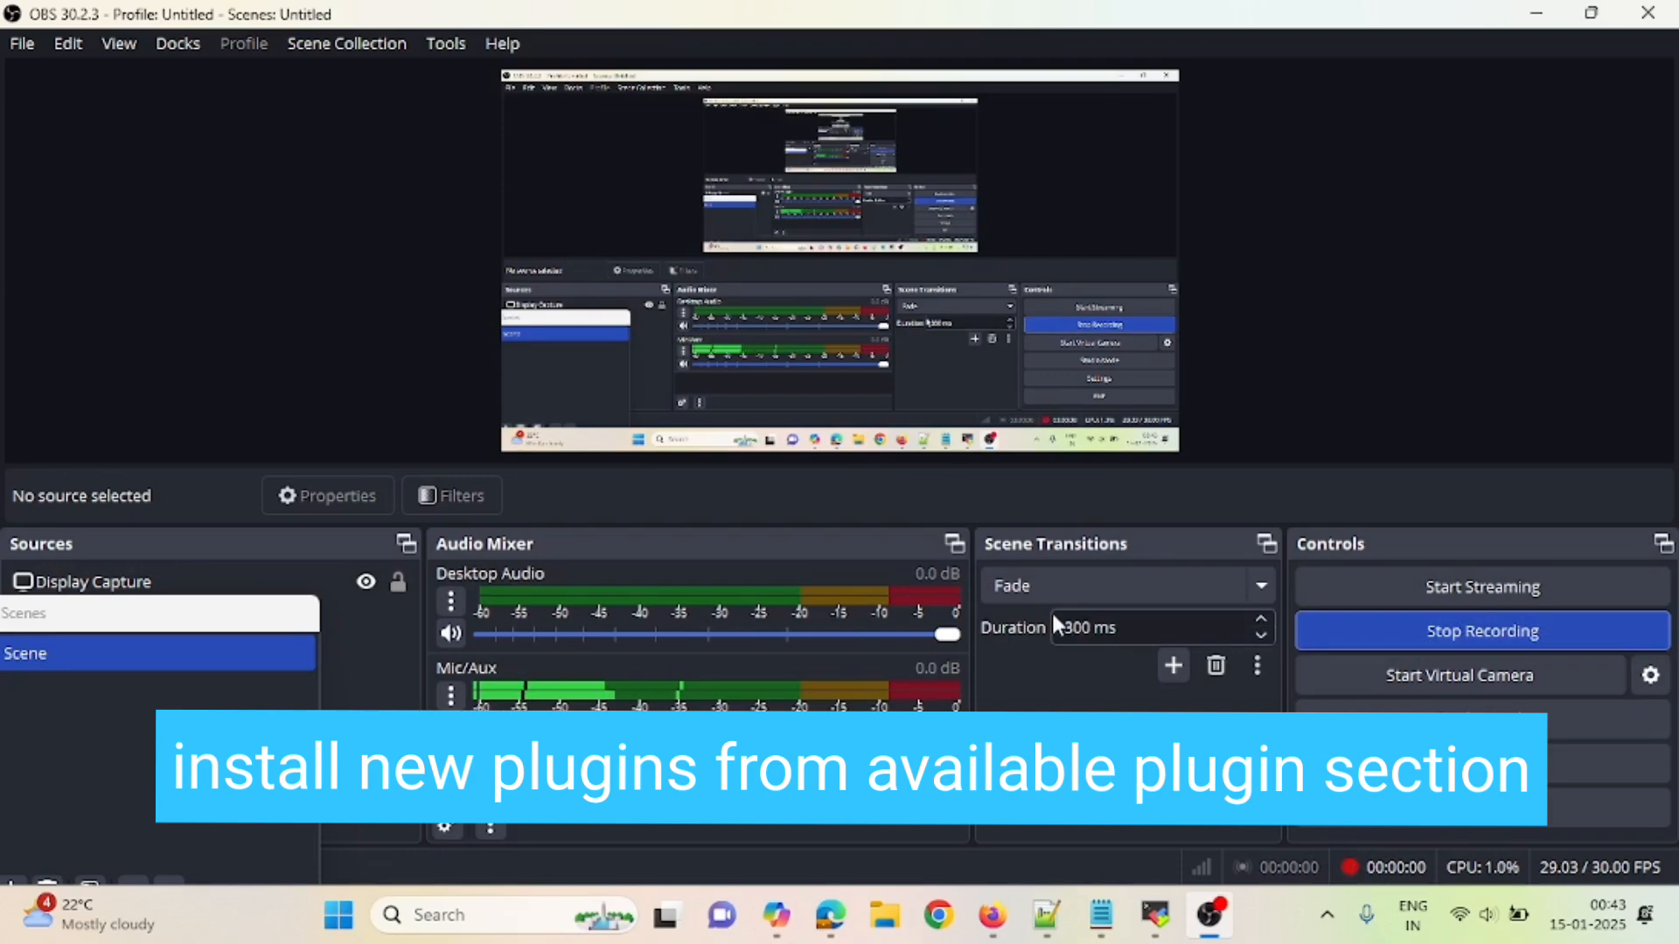
- Switch from OBS Studio back to Firefox showing the Jenkins dashboard
{"action": "key", "text": "alt+Tab"}
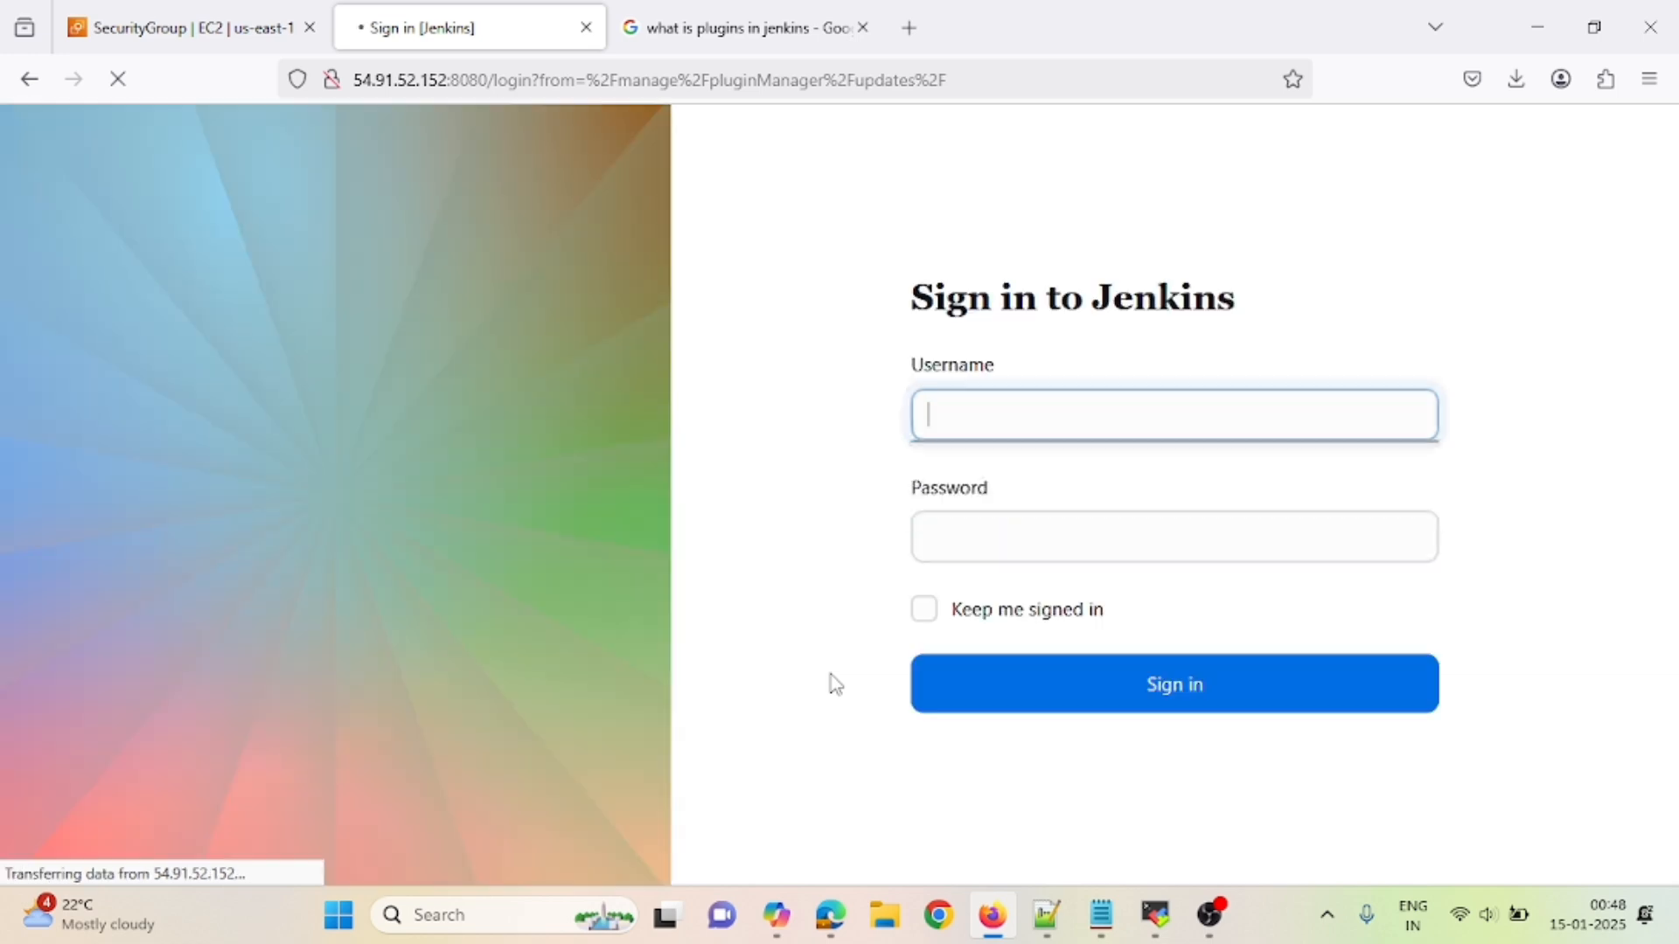
- Sign back into Jenkins with the admin username and password, dismissing the save-password prompt
{"action": "type", "text": "Admin"}
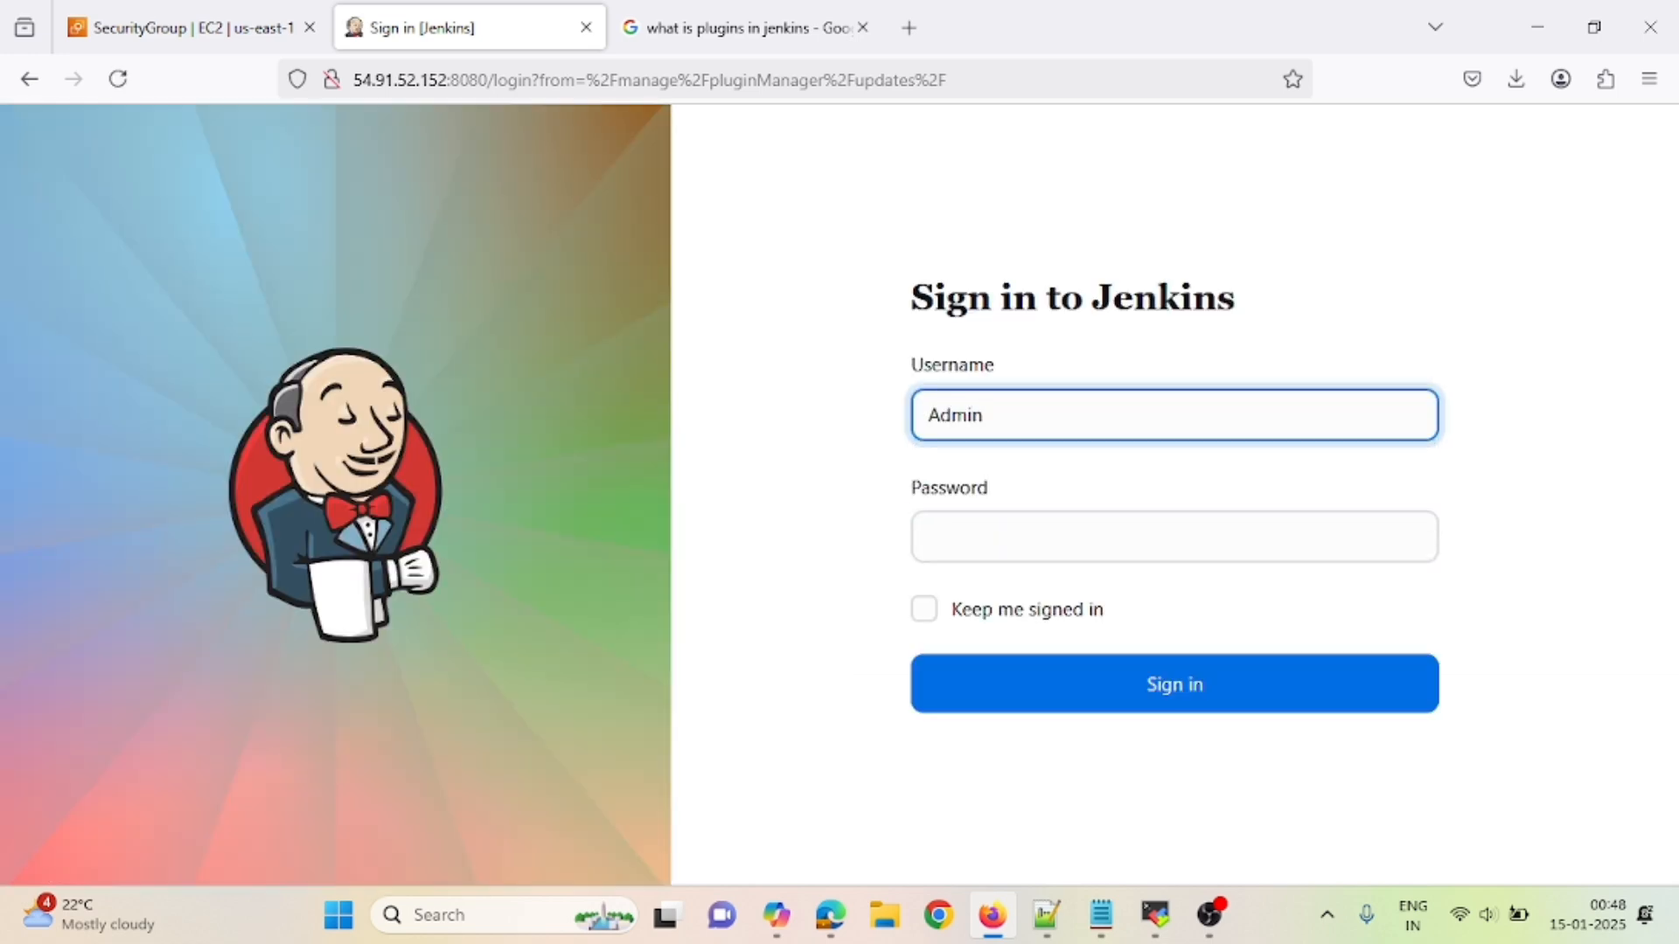
{"action": "key", "text": "Tab"}
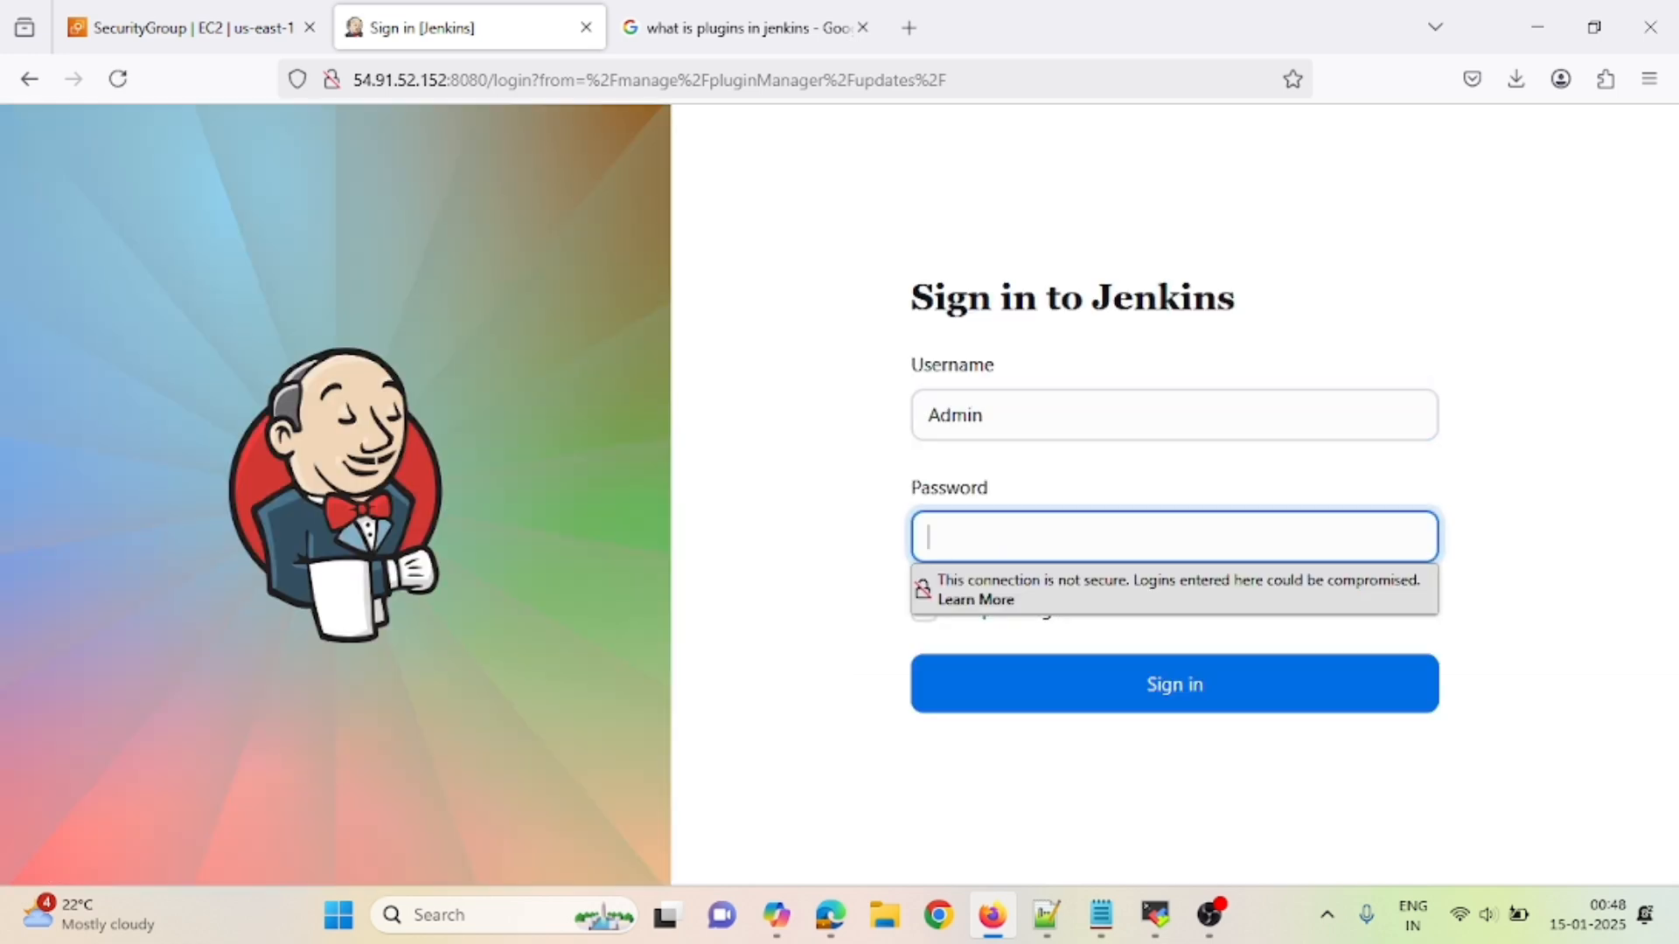
{"action": "type", "text": "*********"}
{"action": "key", "text": "Return"}
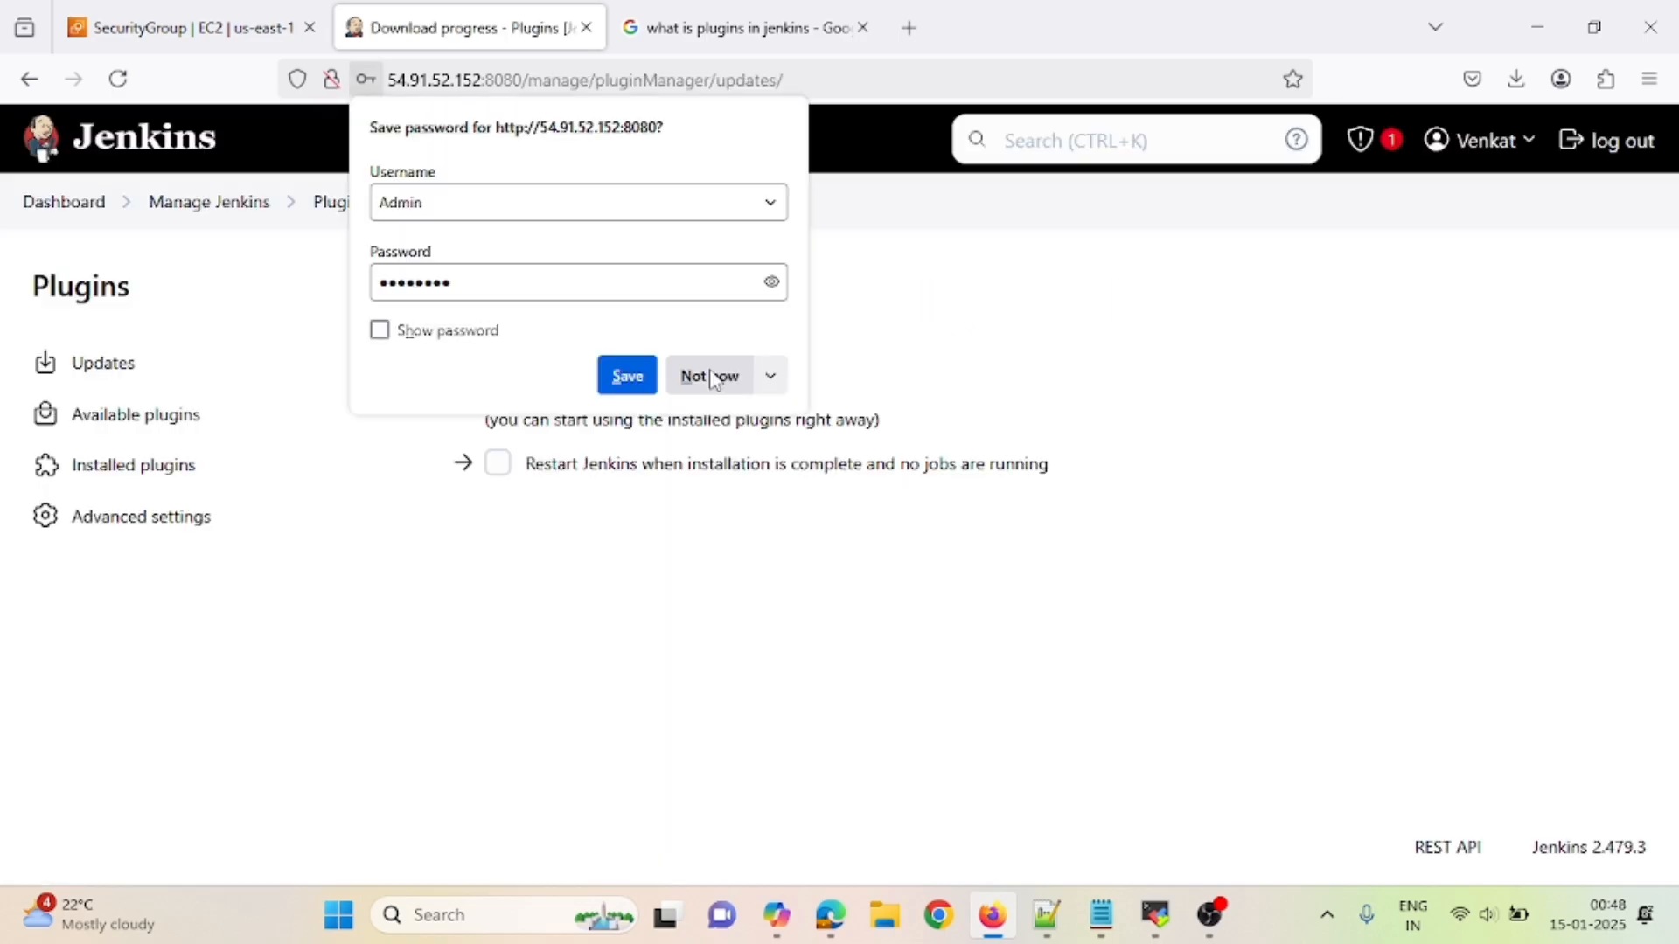
{"action": "left_click", "coordinate": [482, 590]}
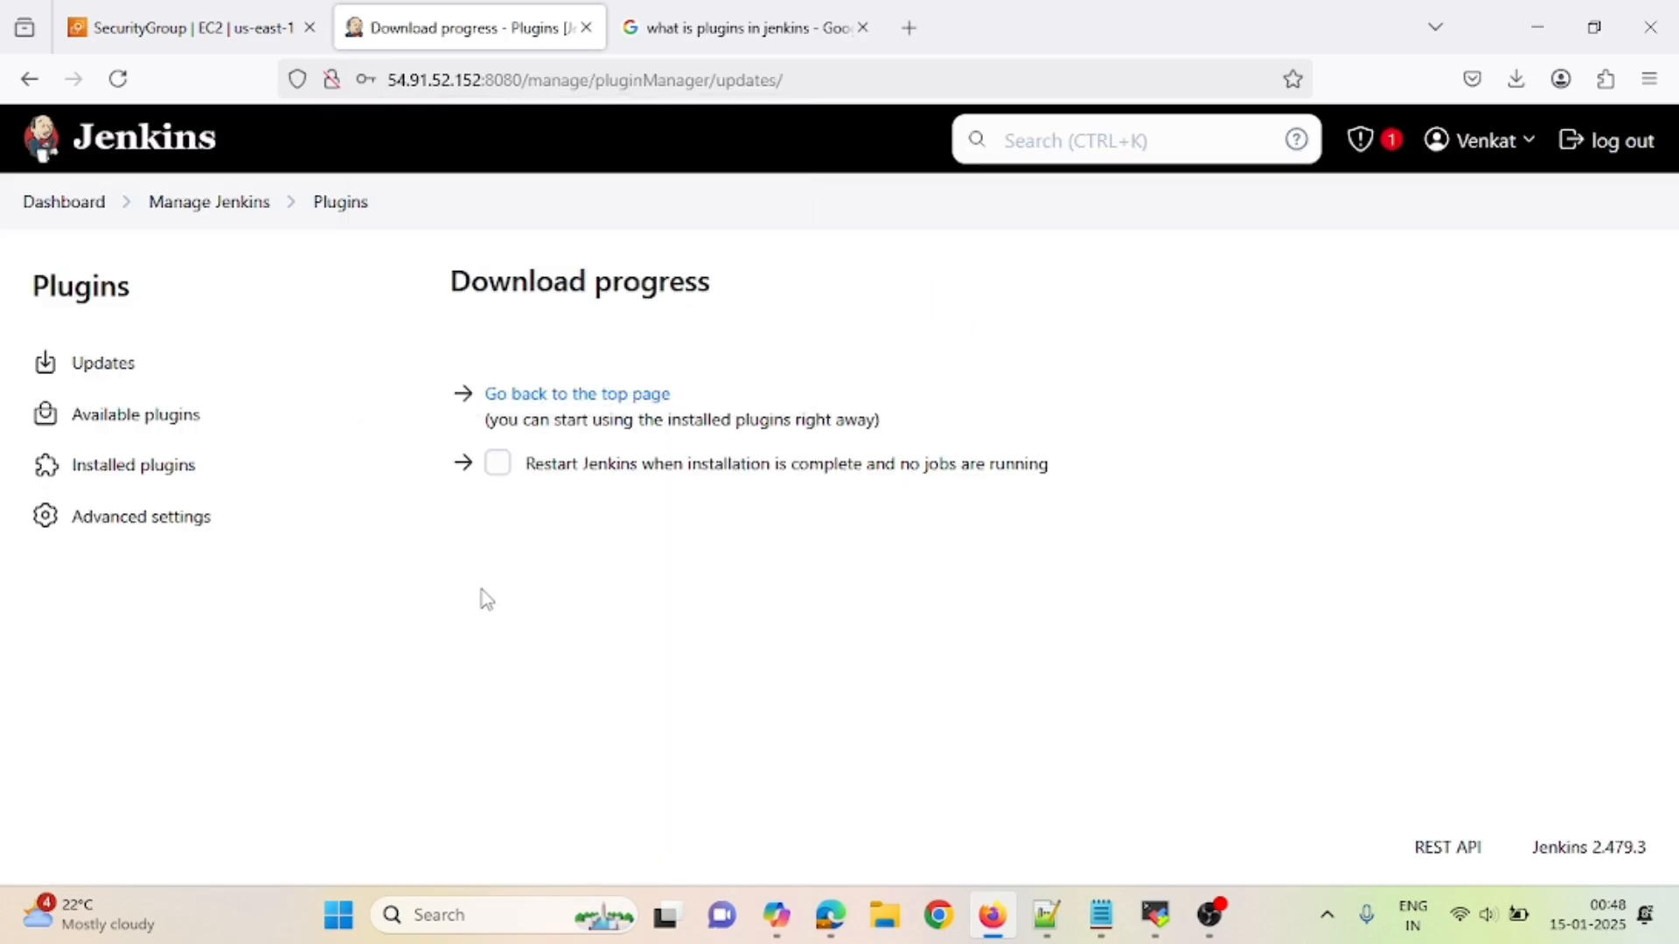
- Search installed plugins for blue, finding Blue Ocean Core JS 1.27.16, then view the empty Updates page
{"action": "left_click", "coordinate": [106, 470]}
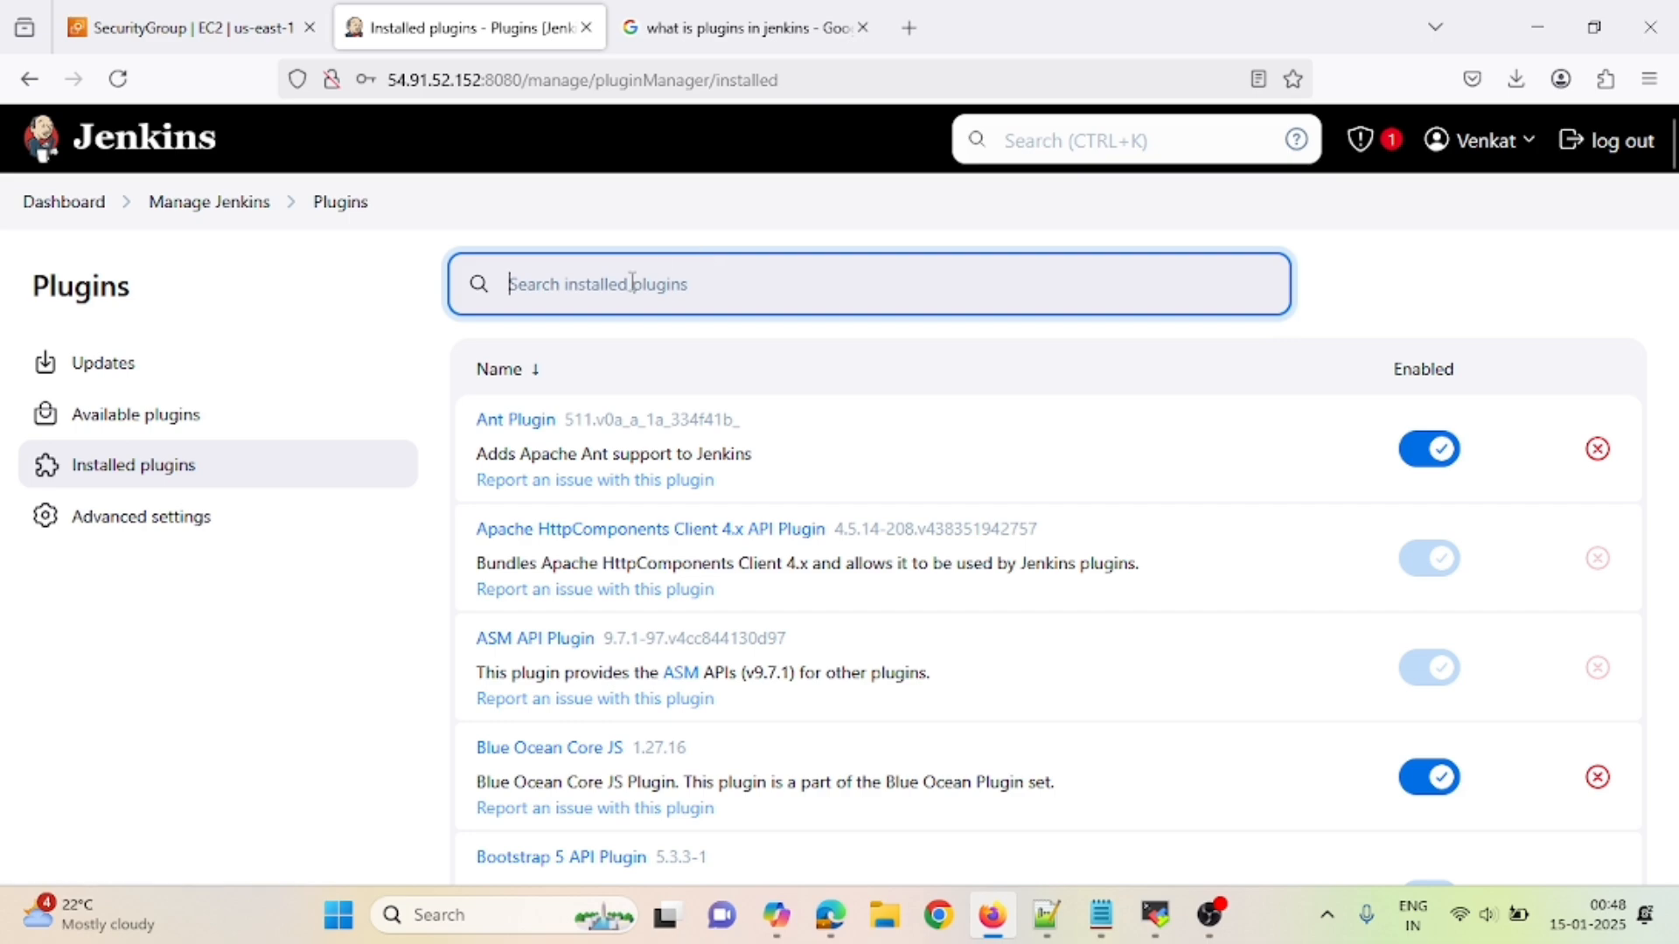
{"action": "type", "text": "blue"}
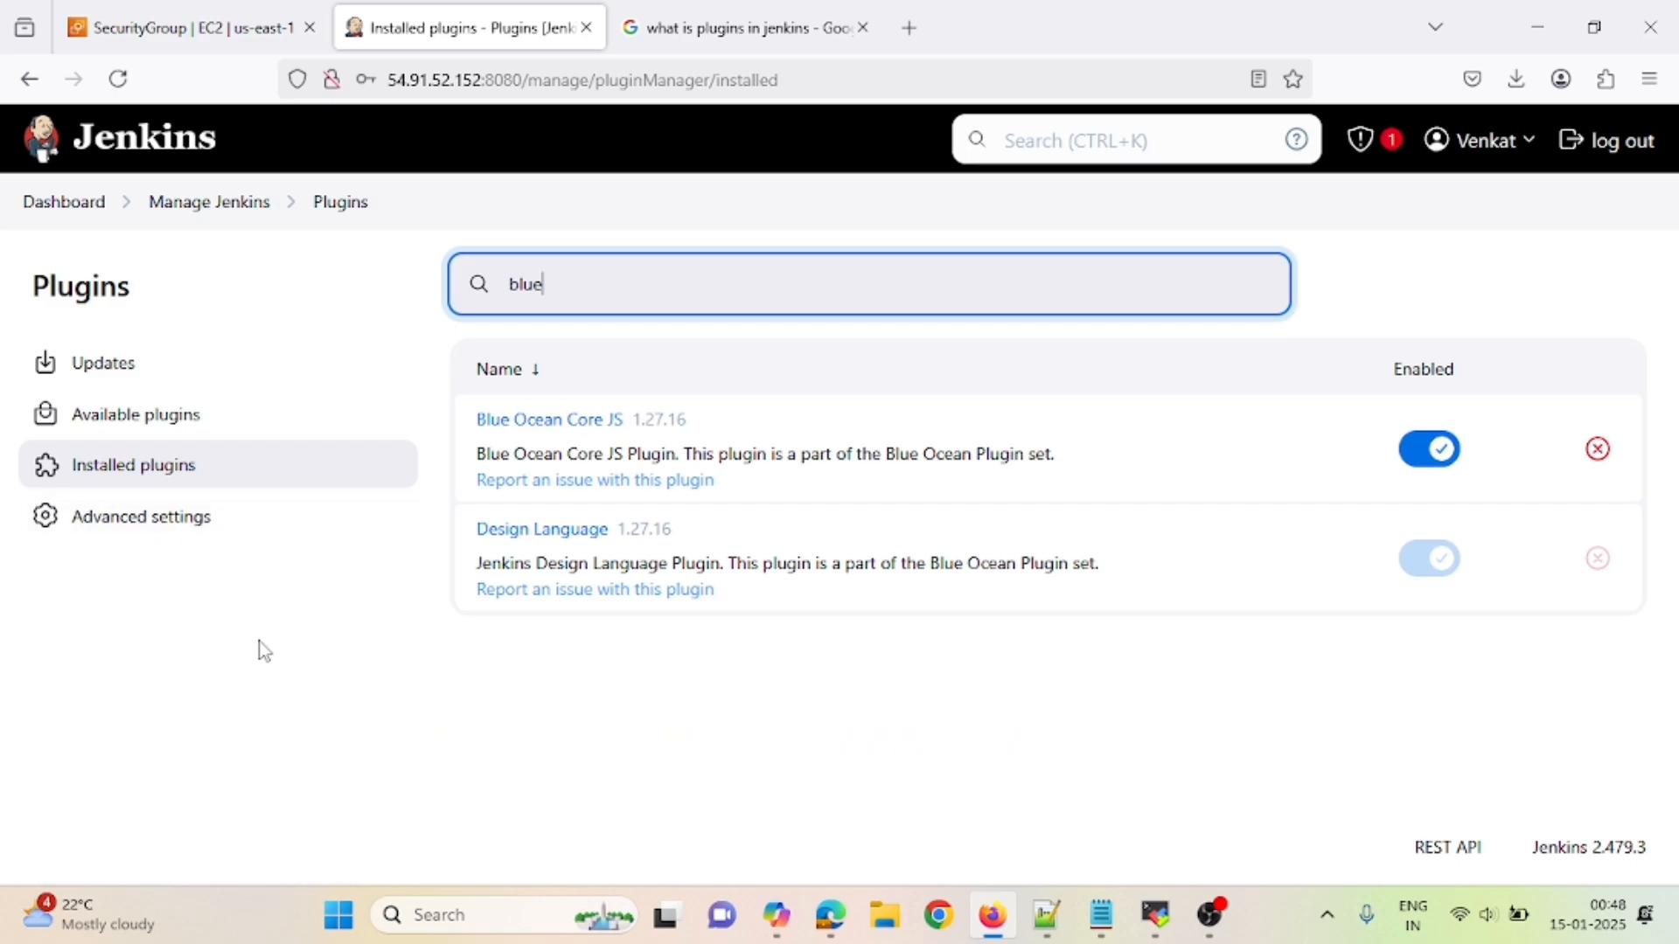
{"action": "left_click", "coordinate": [92, 364]}
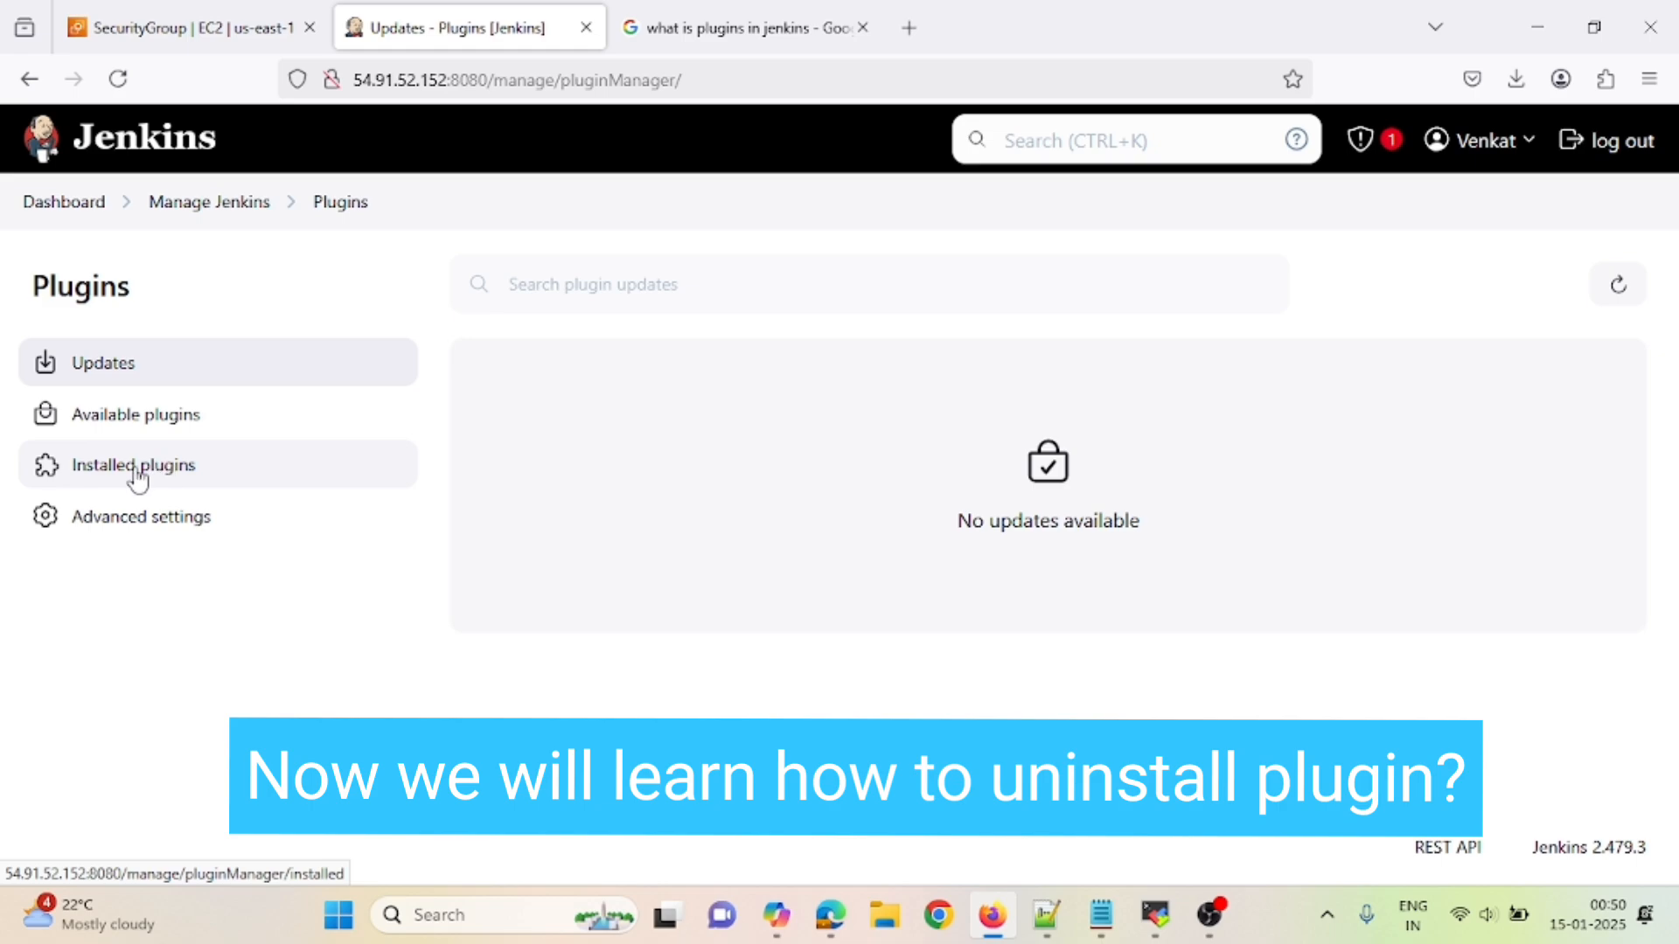
- Find Maven Integration 3.24 among installed plugins and request its uninstall
{"action": "left_click", "coordinate": [110, 479]}
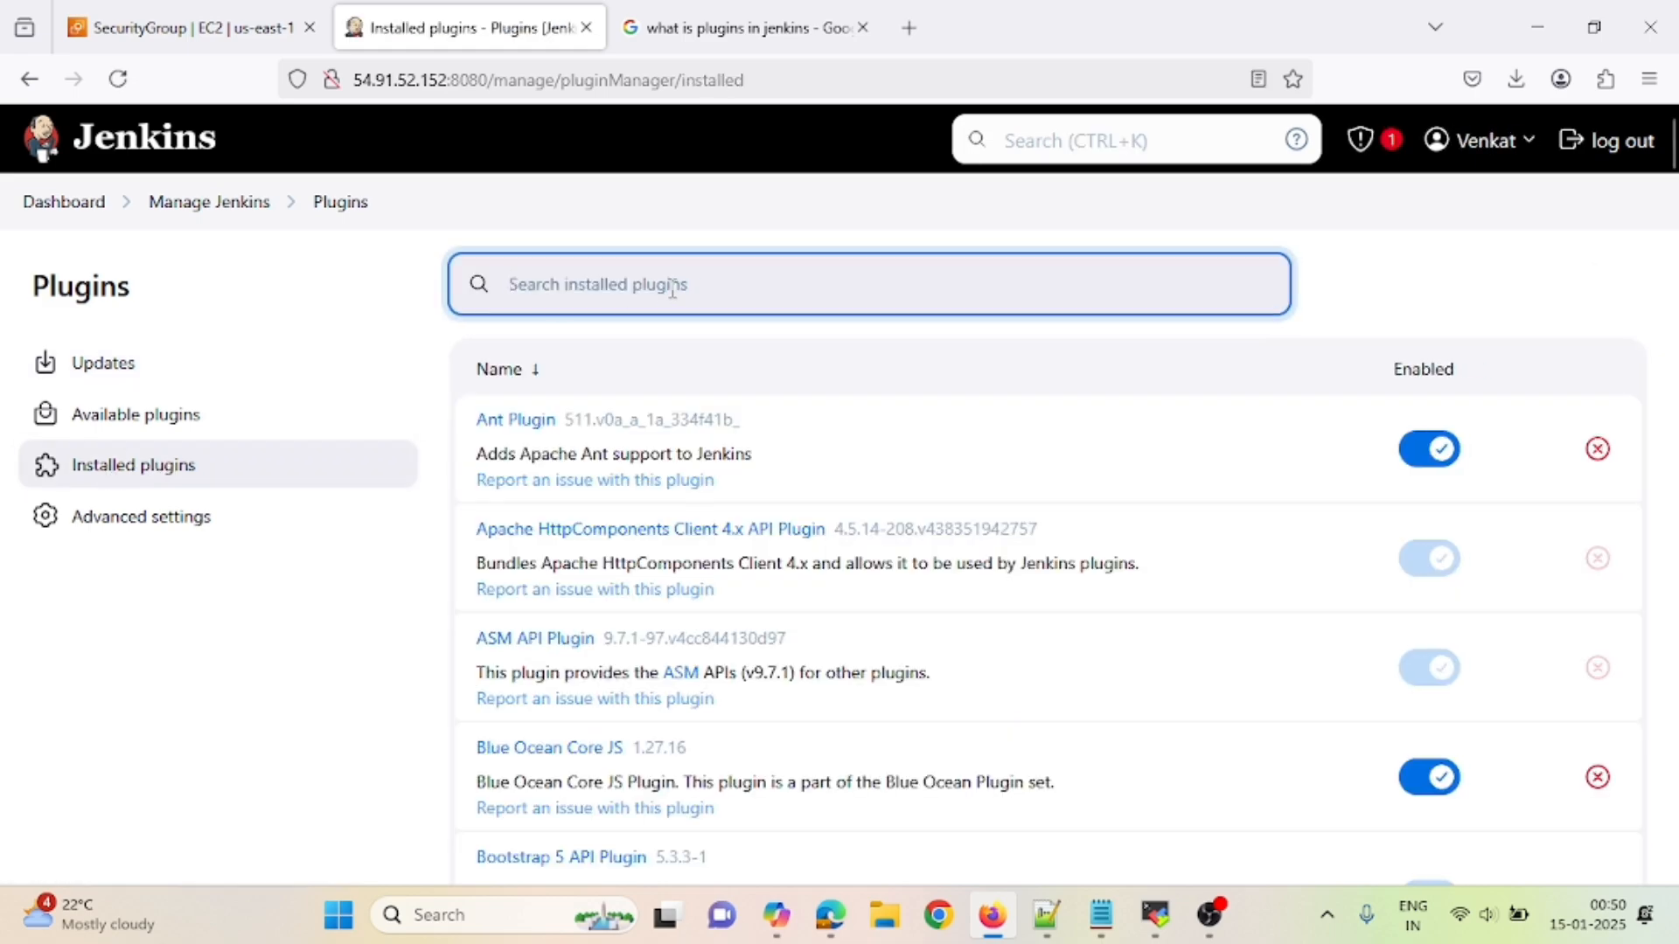
{"action": "type", "text": "maven"}
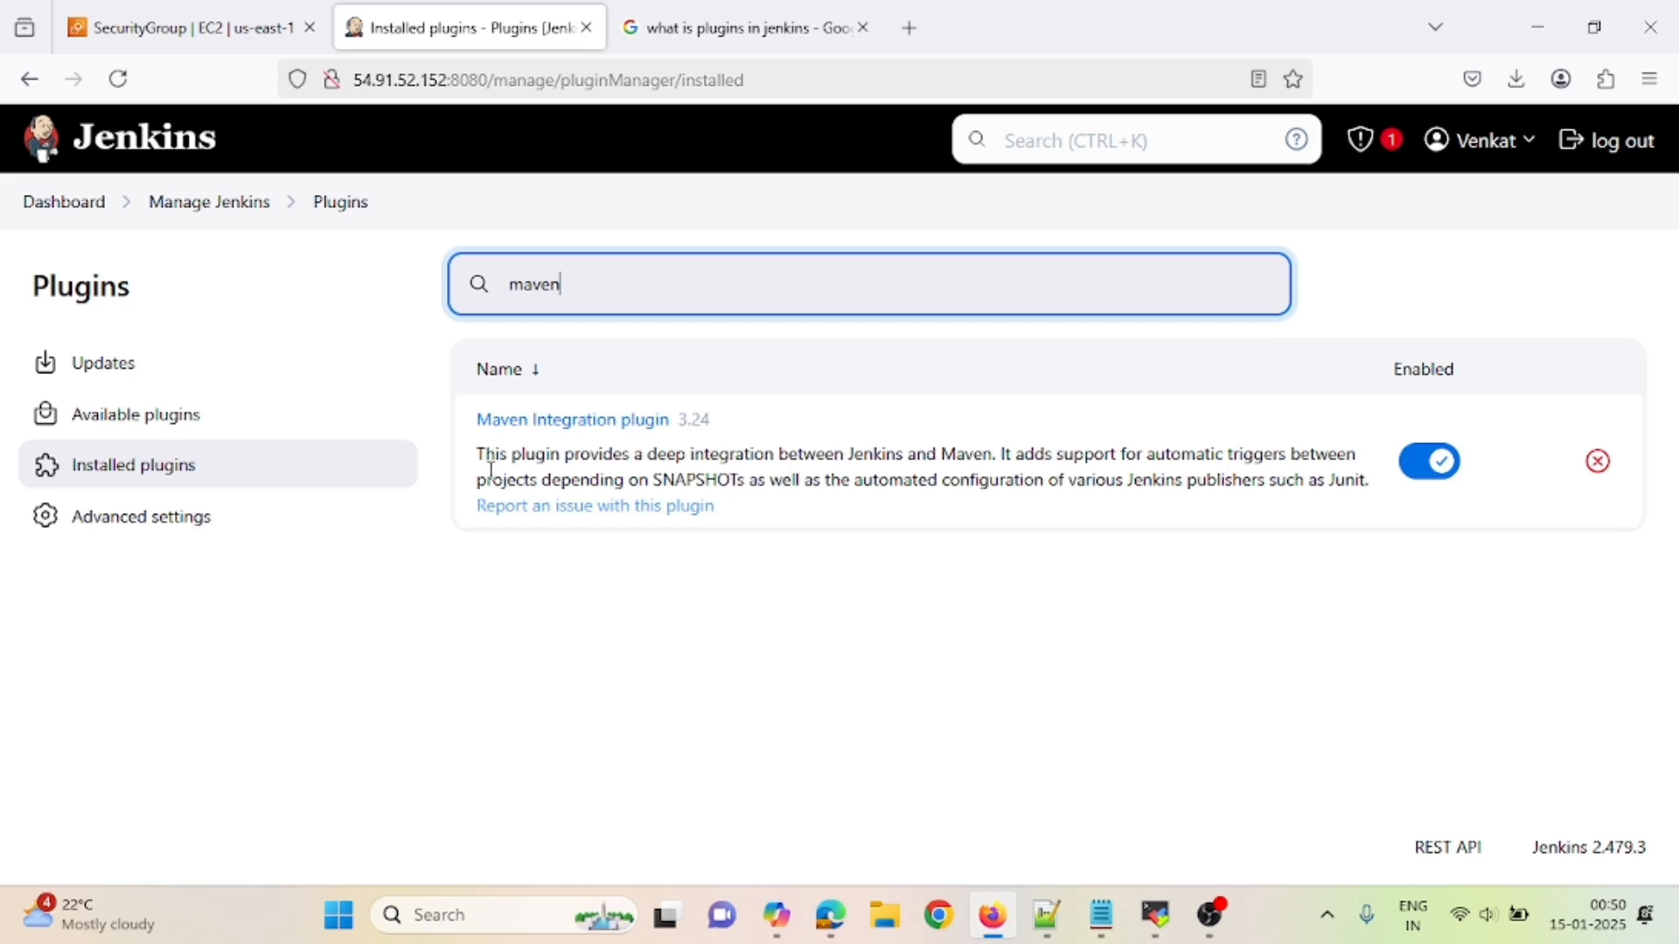
{"action": "left_click", "coordinate": [1598, 464]}
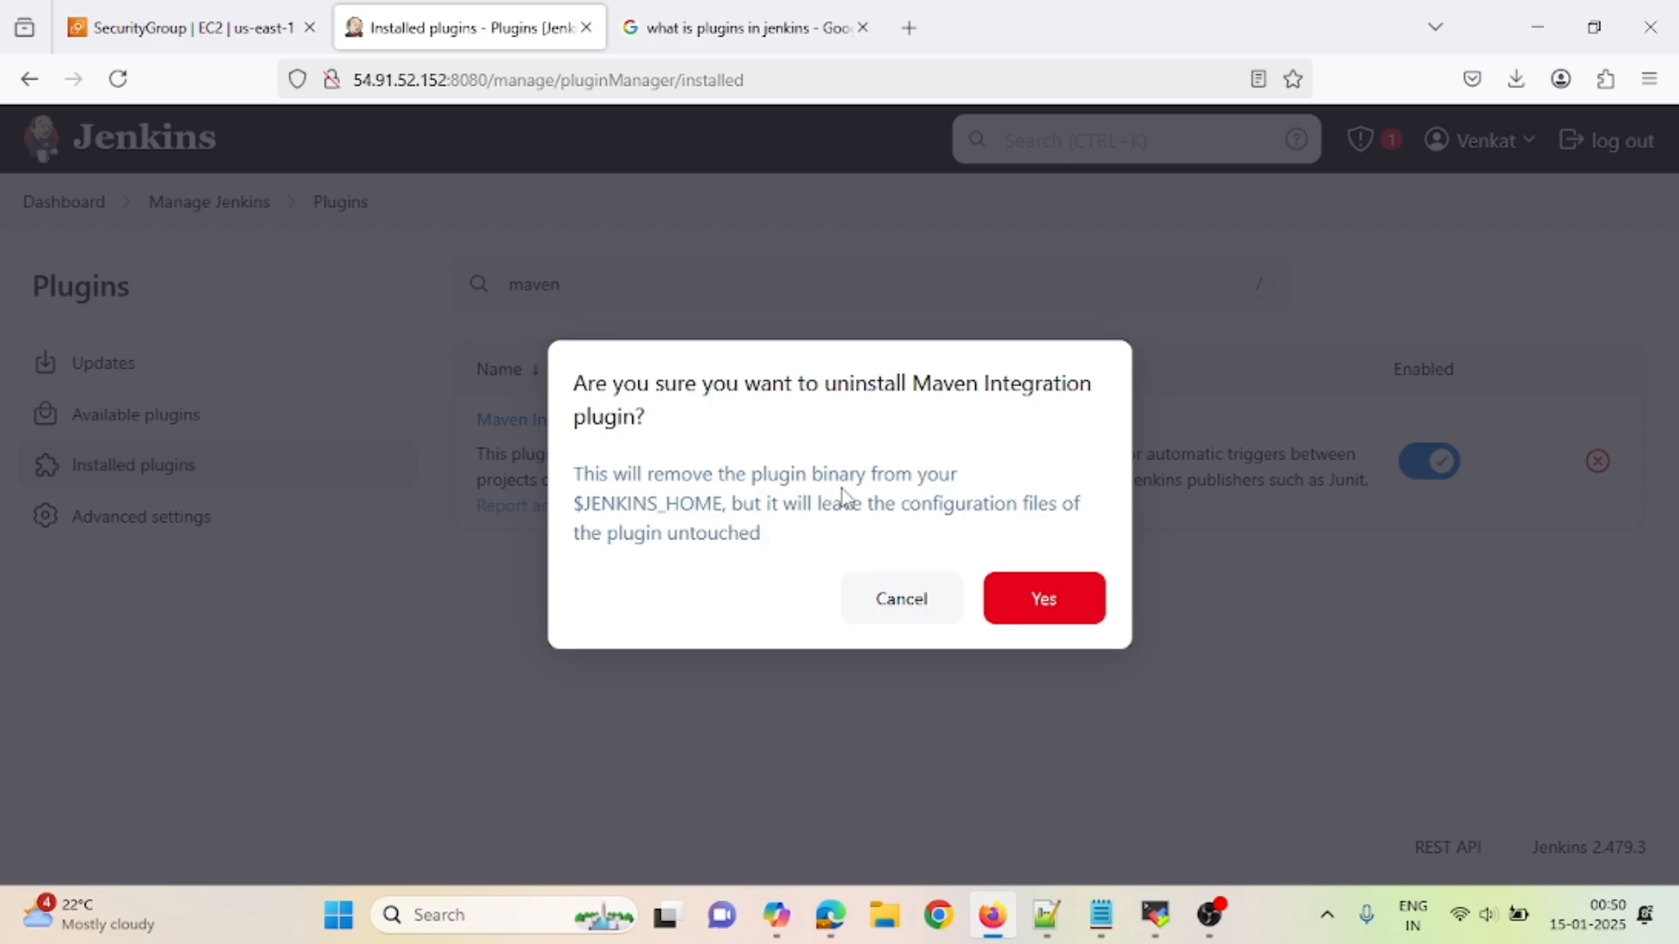
- Confirm the uninstall, verify Maven Integration 3.24 shows Uninstallation pending, then go to the server terminal
{"action": "left_click", "coordinate": [1025, 596]}
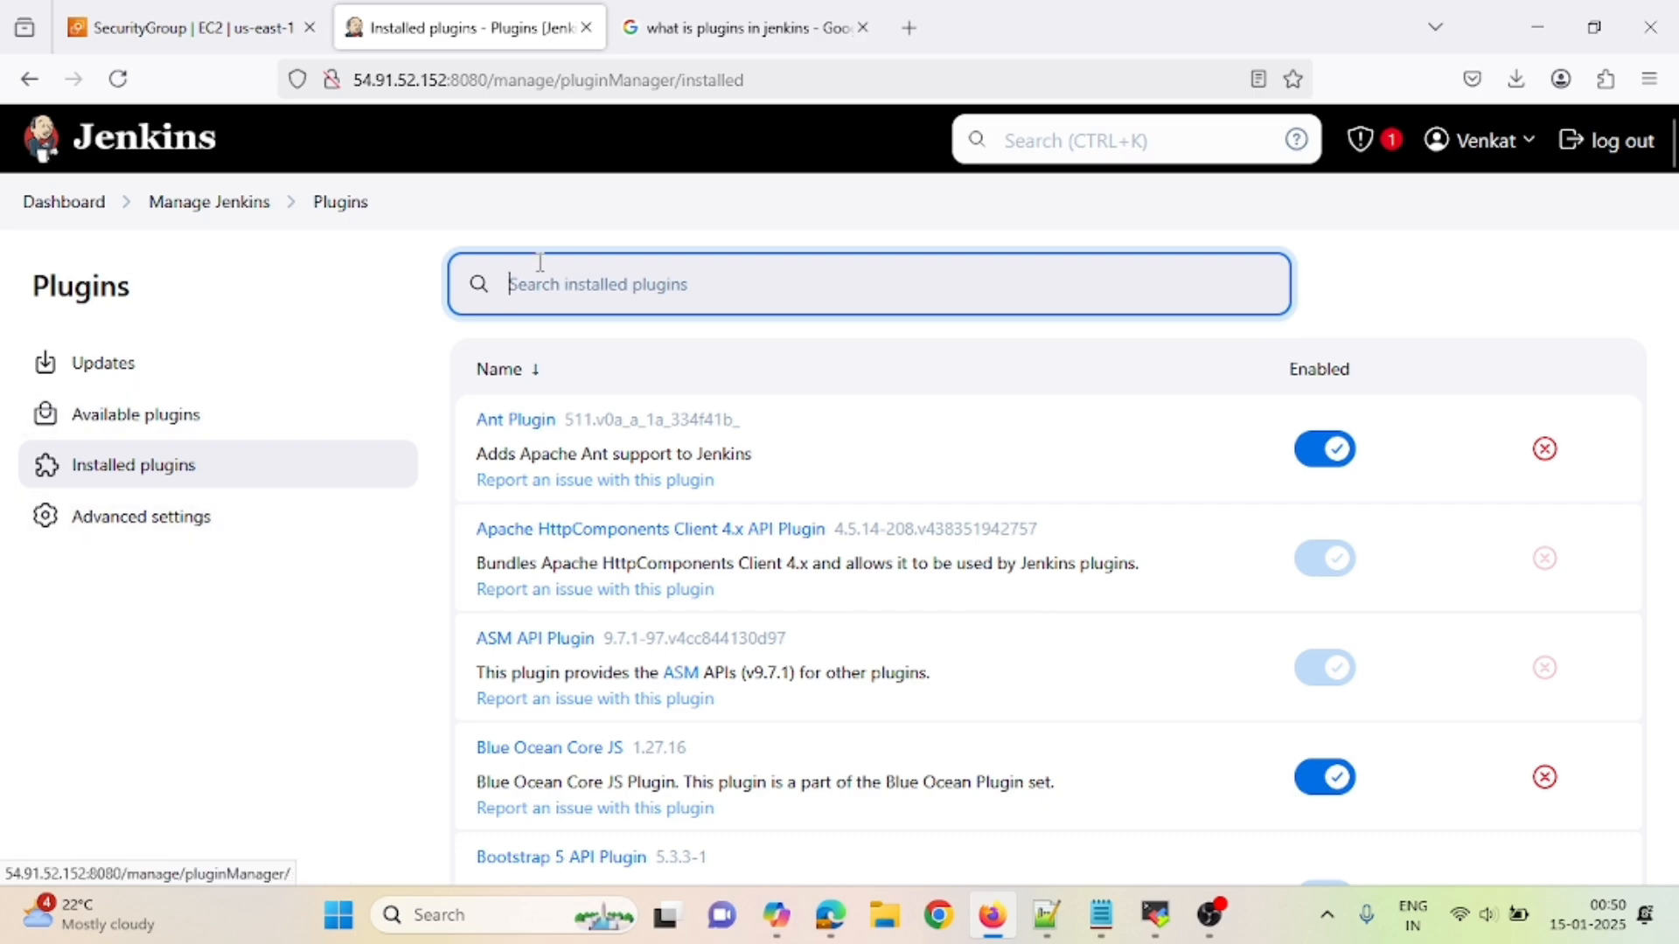
{"action": "type", "text": "ma"}
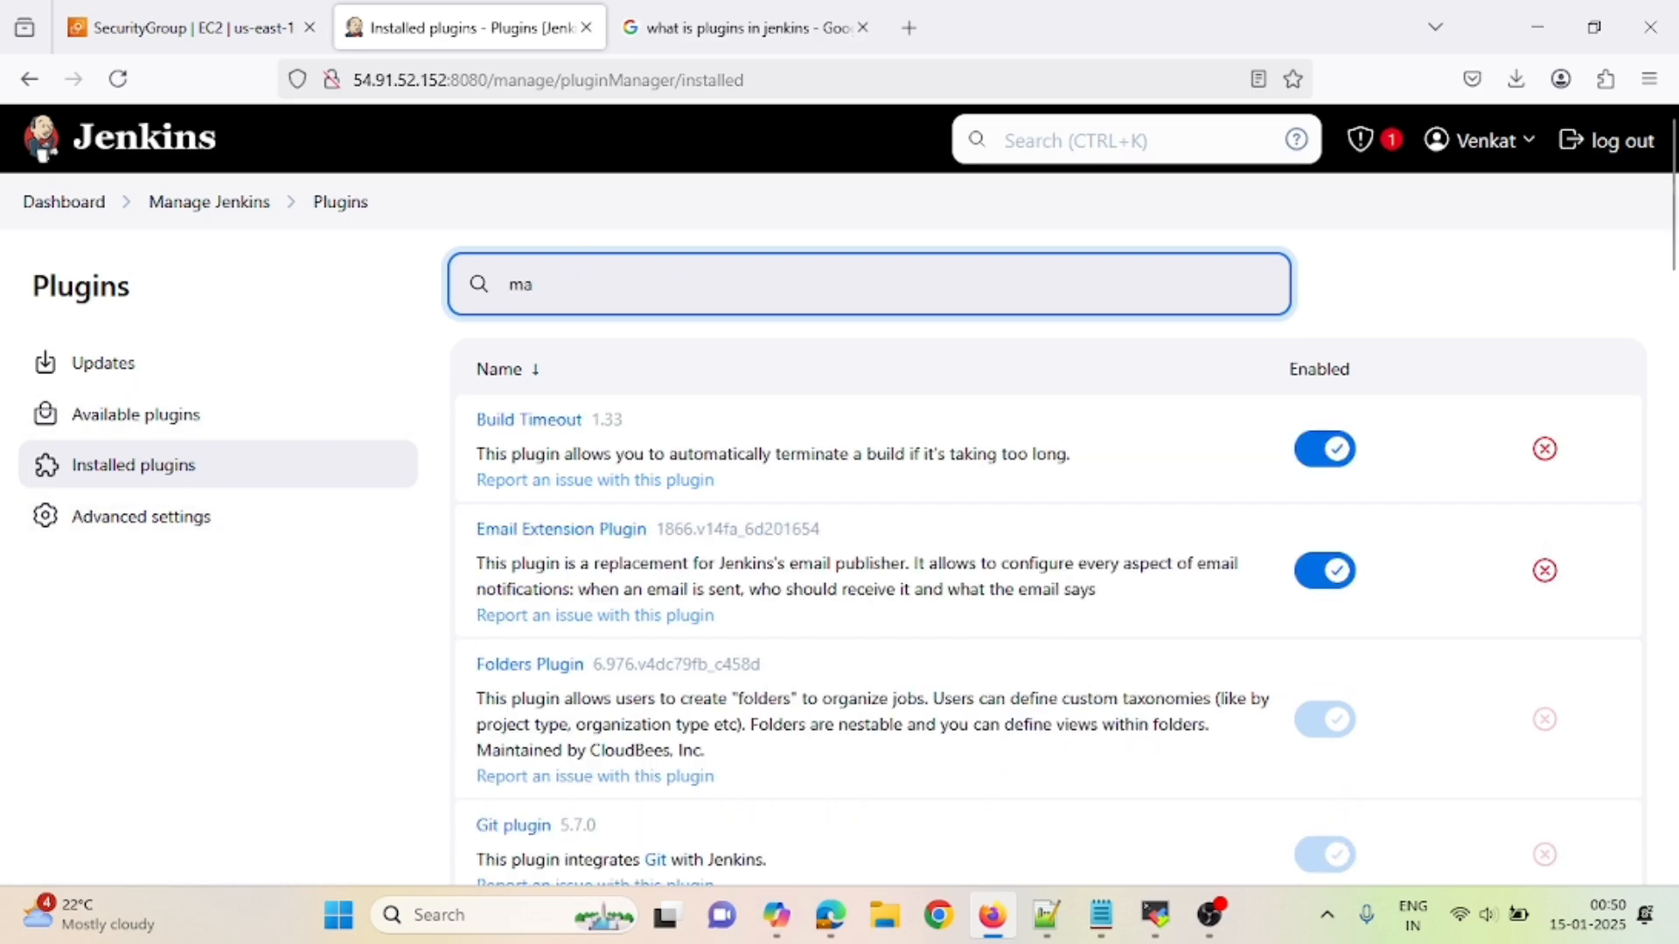
{"action": "type", "text": "ven"}
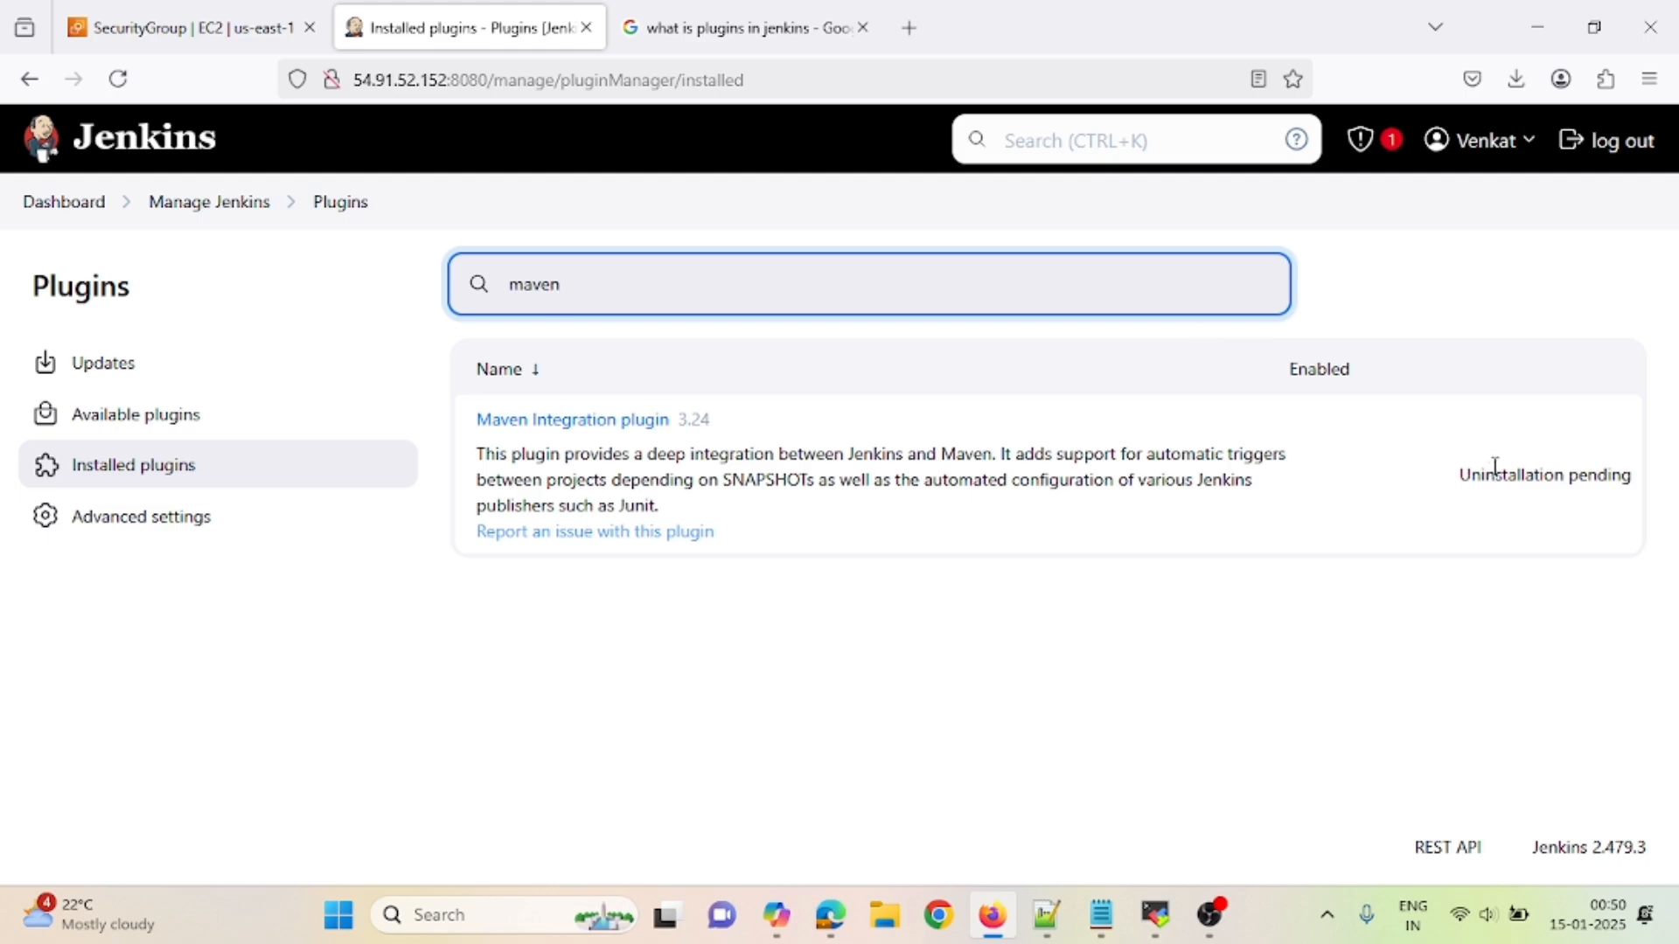
{"action": "triple_click", "coordinate": [1607, 479]}
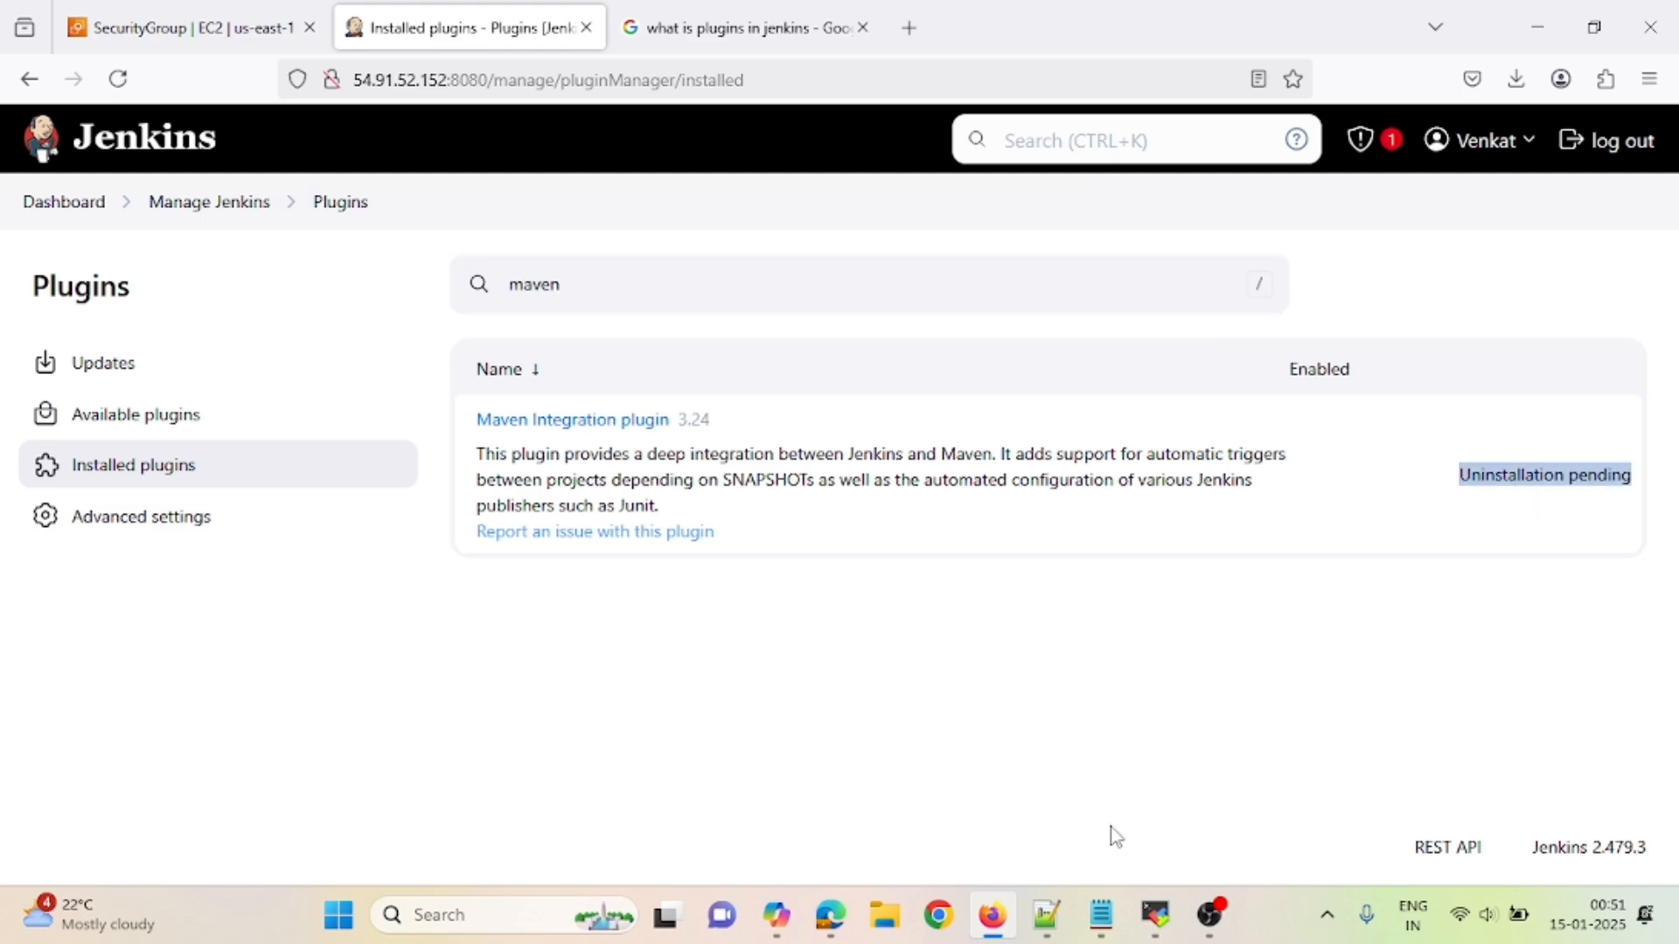
{"action": "left_click", "coordinate": [1163, 926]}
- Restart the Jenkins service with 'sudo systemctl restart jenkins', correcting the mistyped command
{"action": "left_click", "coordinate": [792, 809]}
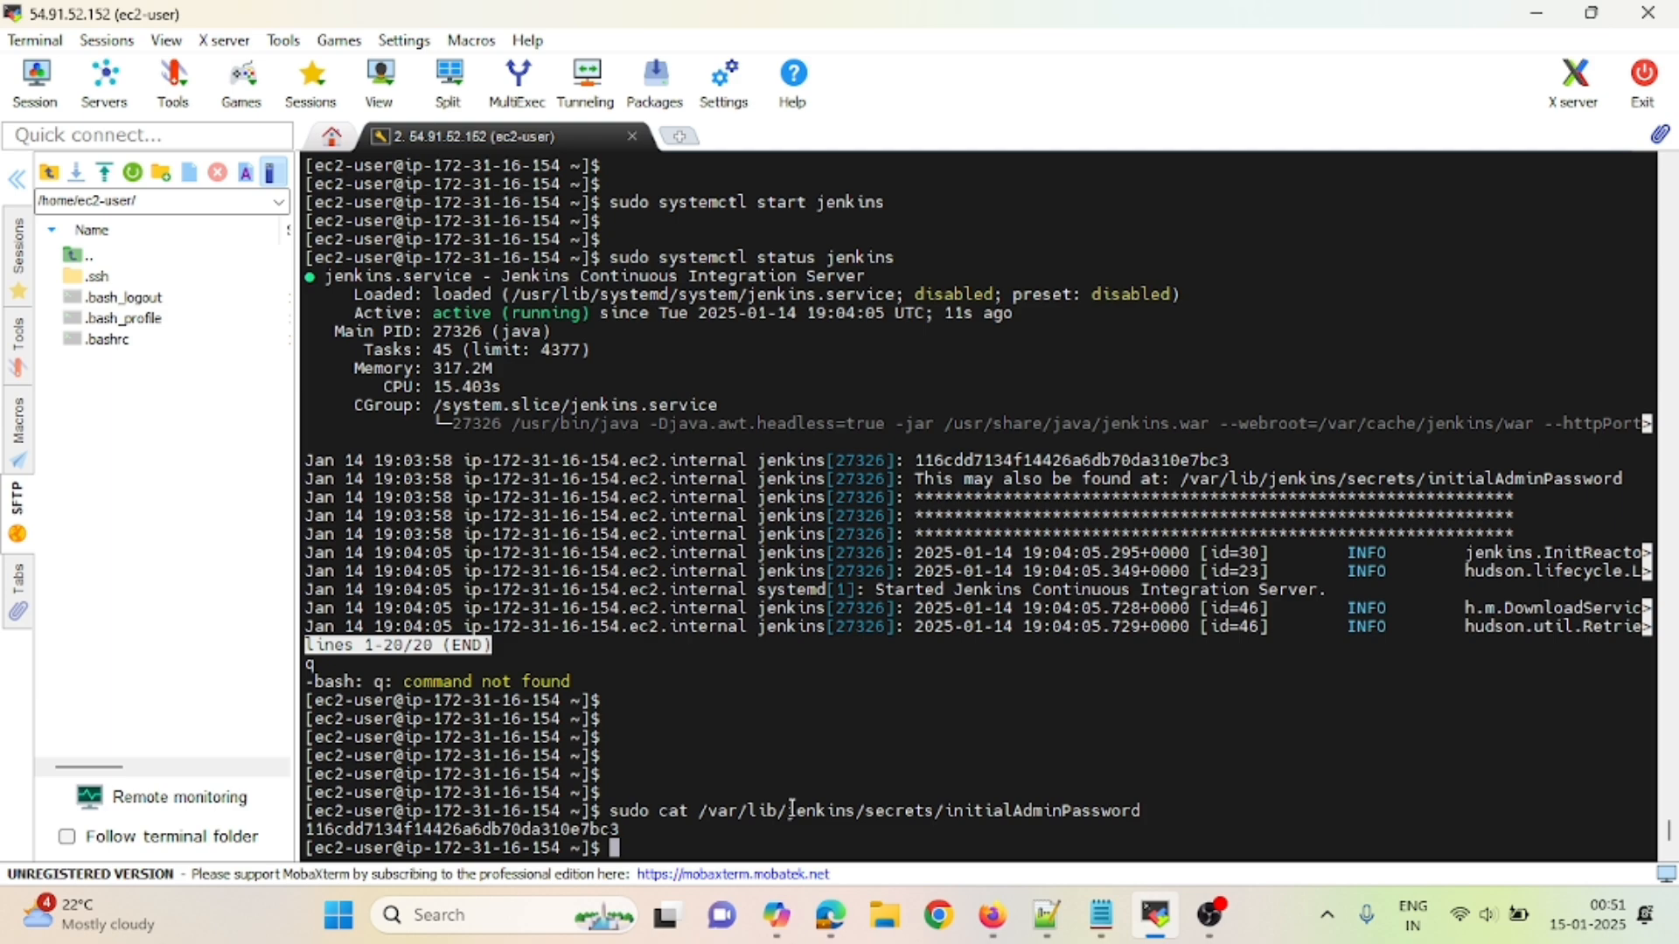
{"action": "key", "text": "Return"}
{"action": "key", "text": "Return"}
{"action": "key", "text": "Return"}
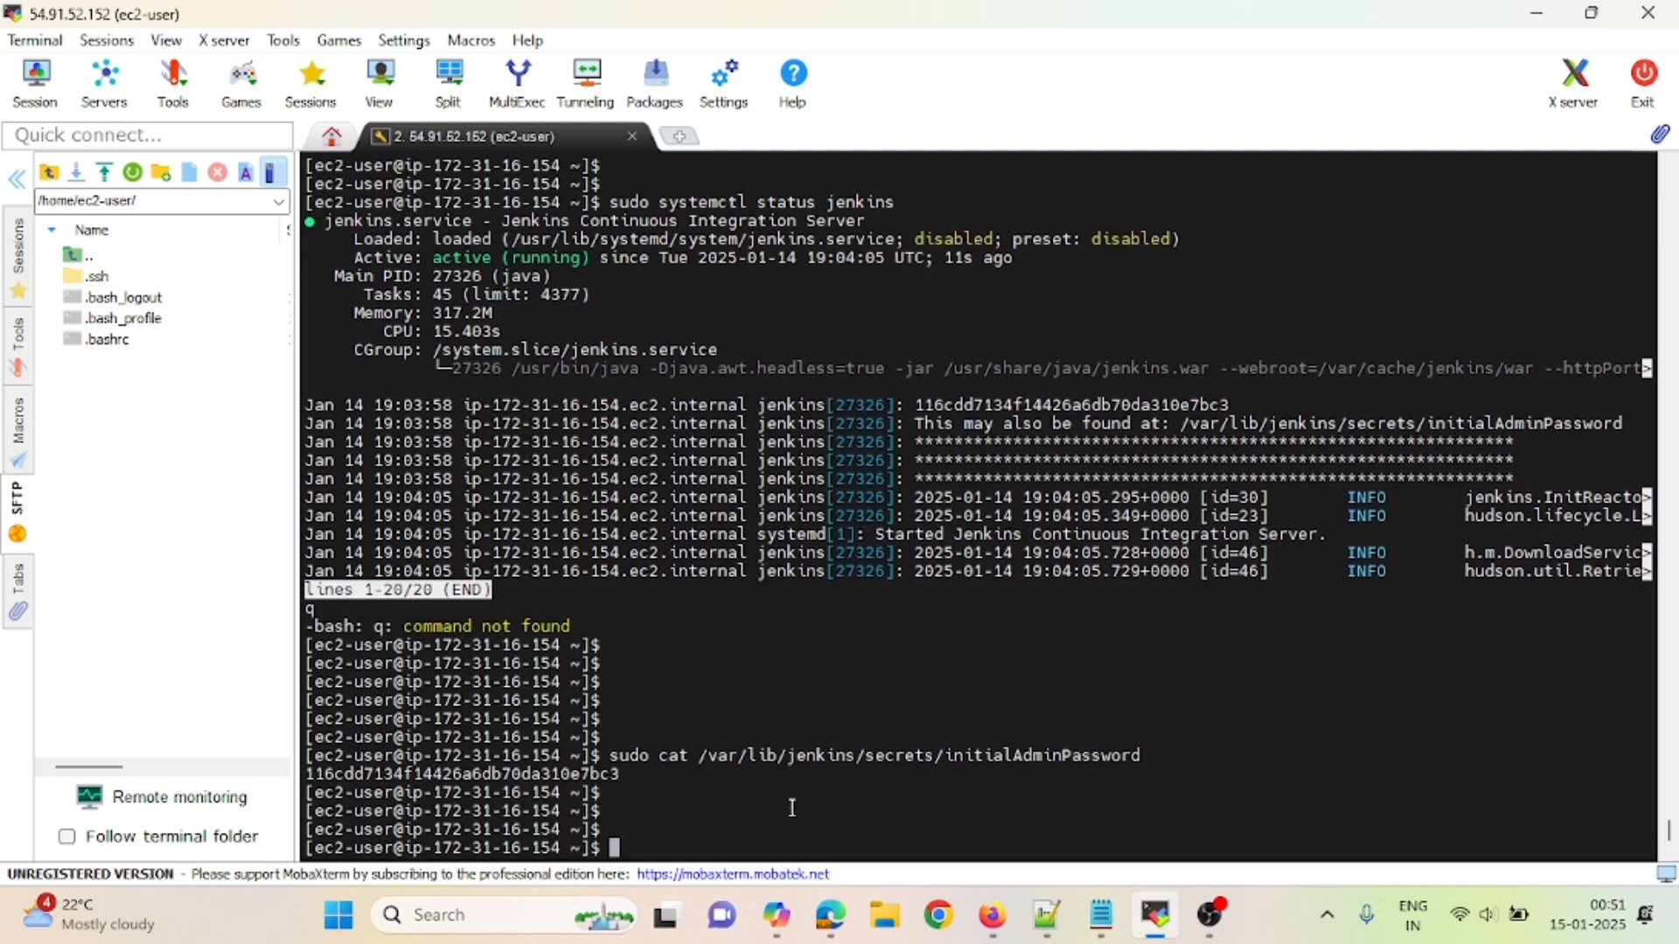
{"action": "type", "text": "sudo systemcl resya"}
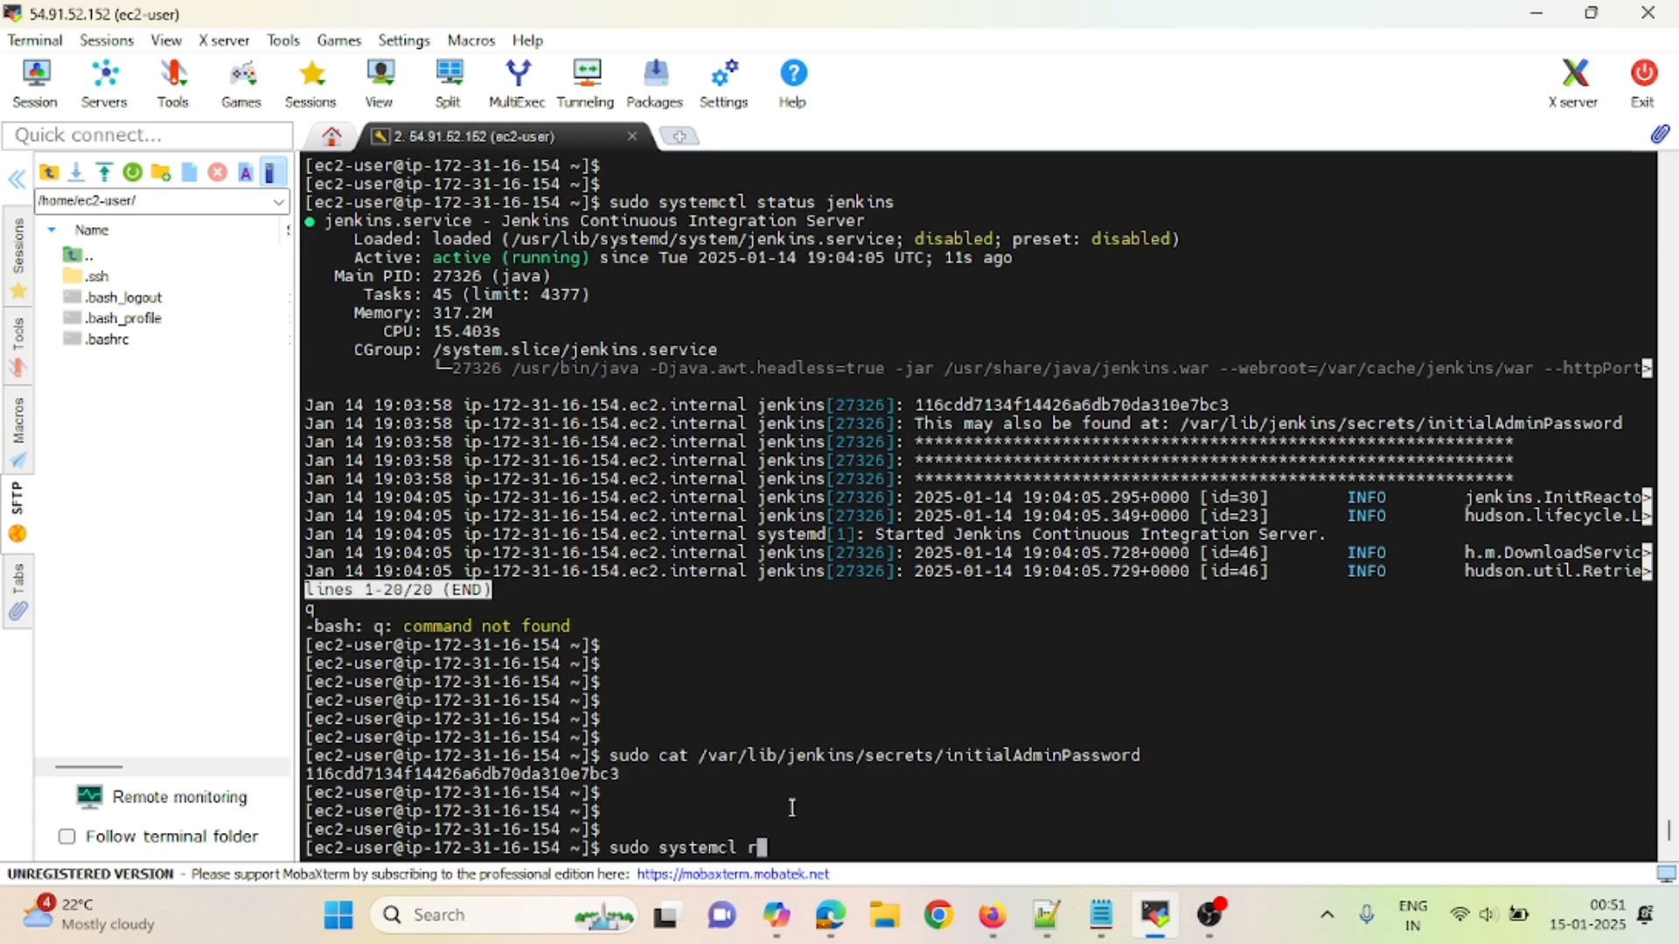
{"action": "key", "text": "BackSpace"}
{"action": "key", "text": "BackSpace"}
{"action": "type", "text": "tart jenkins"}
{"action": "key", "text": "Return"}
{"action": "key", "text": "Up"}
{"action": "key", "text": "Left"}
{"action": "key", "text": "Left"}
{"action": "key", "text": "Left"}
{"action": "key", "text": "Left"}
{"action": "key", "text": "Left"}
{"action": "key", "text": "Left"}
{"action": "key", "text": "Left"}
{"action": "key", "text": "Left"}
{"action": "key", "text": "Left"}
{"action": "key", "text": "Left"}
{"action": "key", "text": "Left"}
{"action": "key", "text": "Left"}
{"action": "key", "text": "Left"}
{"action": "key", "text": "Left"}
{"action": "key", "text": "Left"}
{"action": "key", "text": "Left"}
{"action": "key", "text": "BackSpace"}
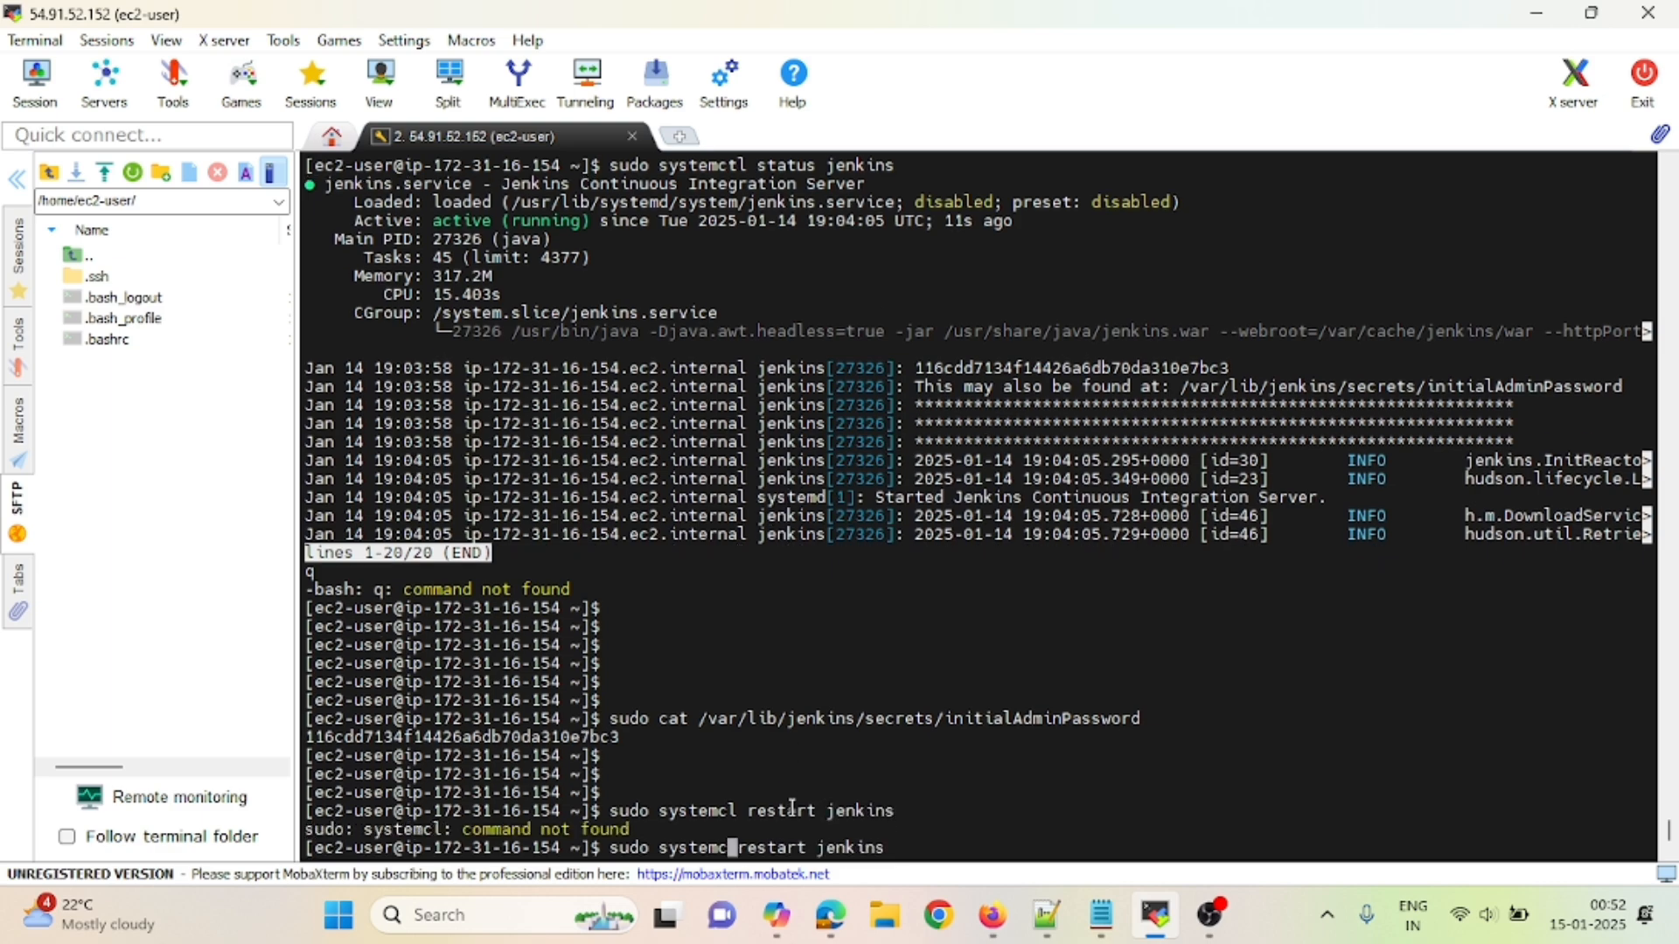
{"action": "type", "text": "tl"}
{"action": "key", "text": "Return"}
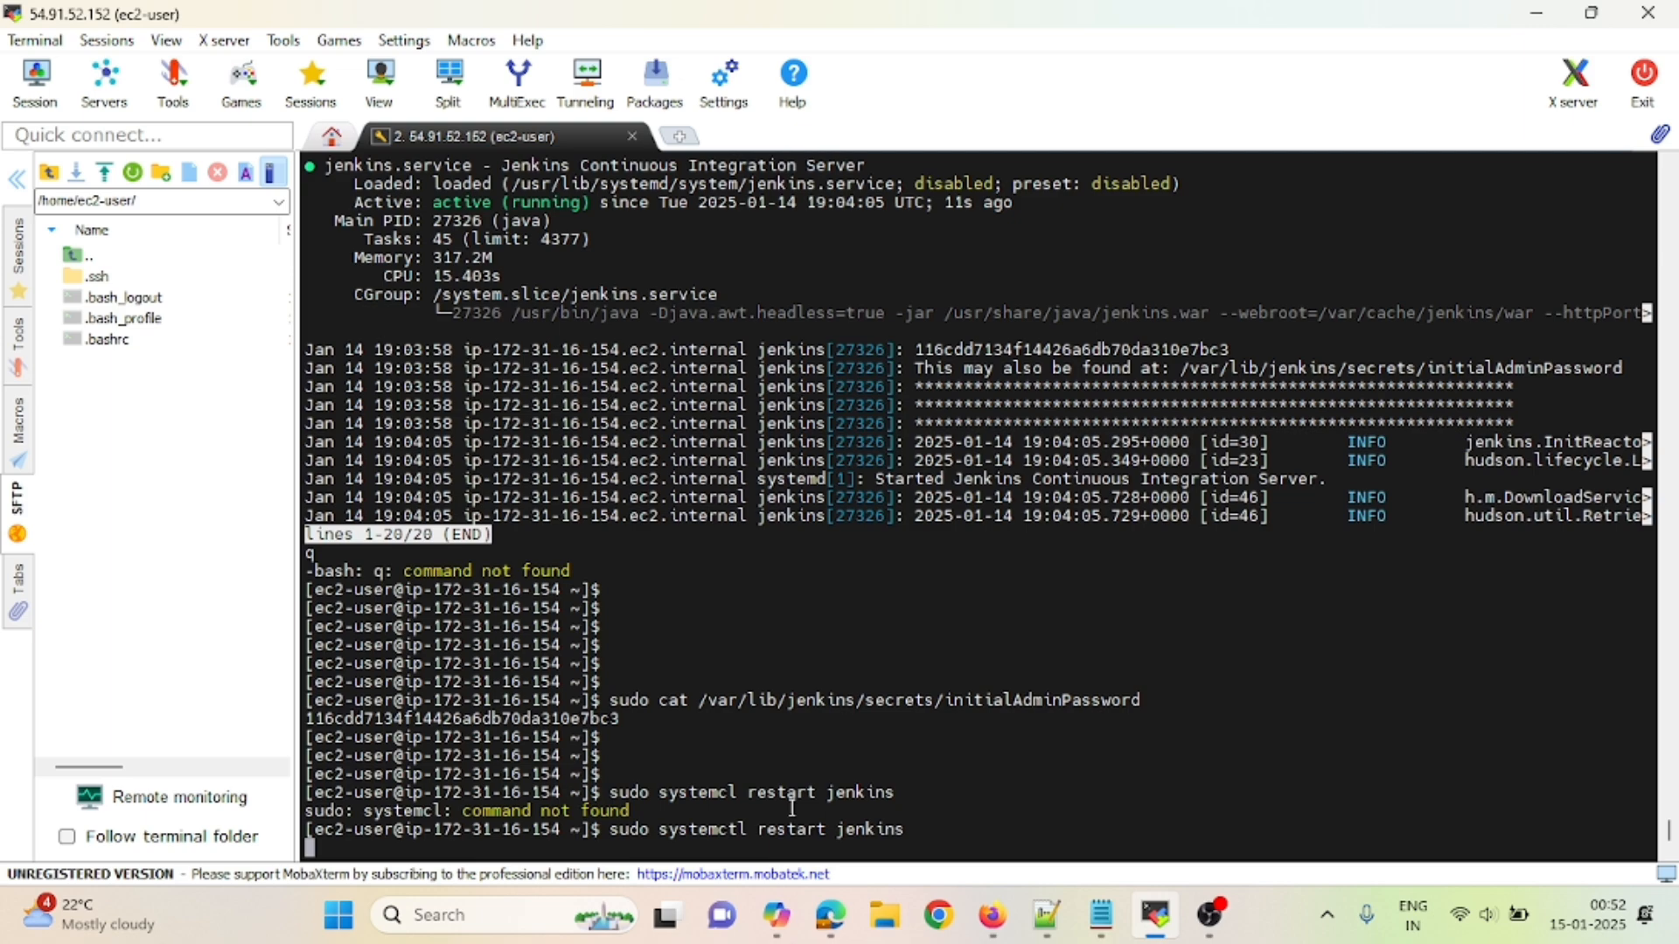
- Check 'sudo systemctl status jenkins' to confirm the service is active (running)
{"action": "key", "text": "Return"}
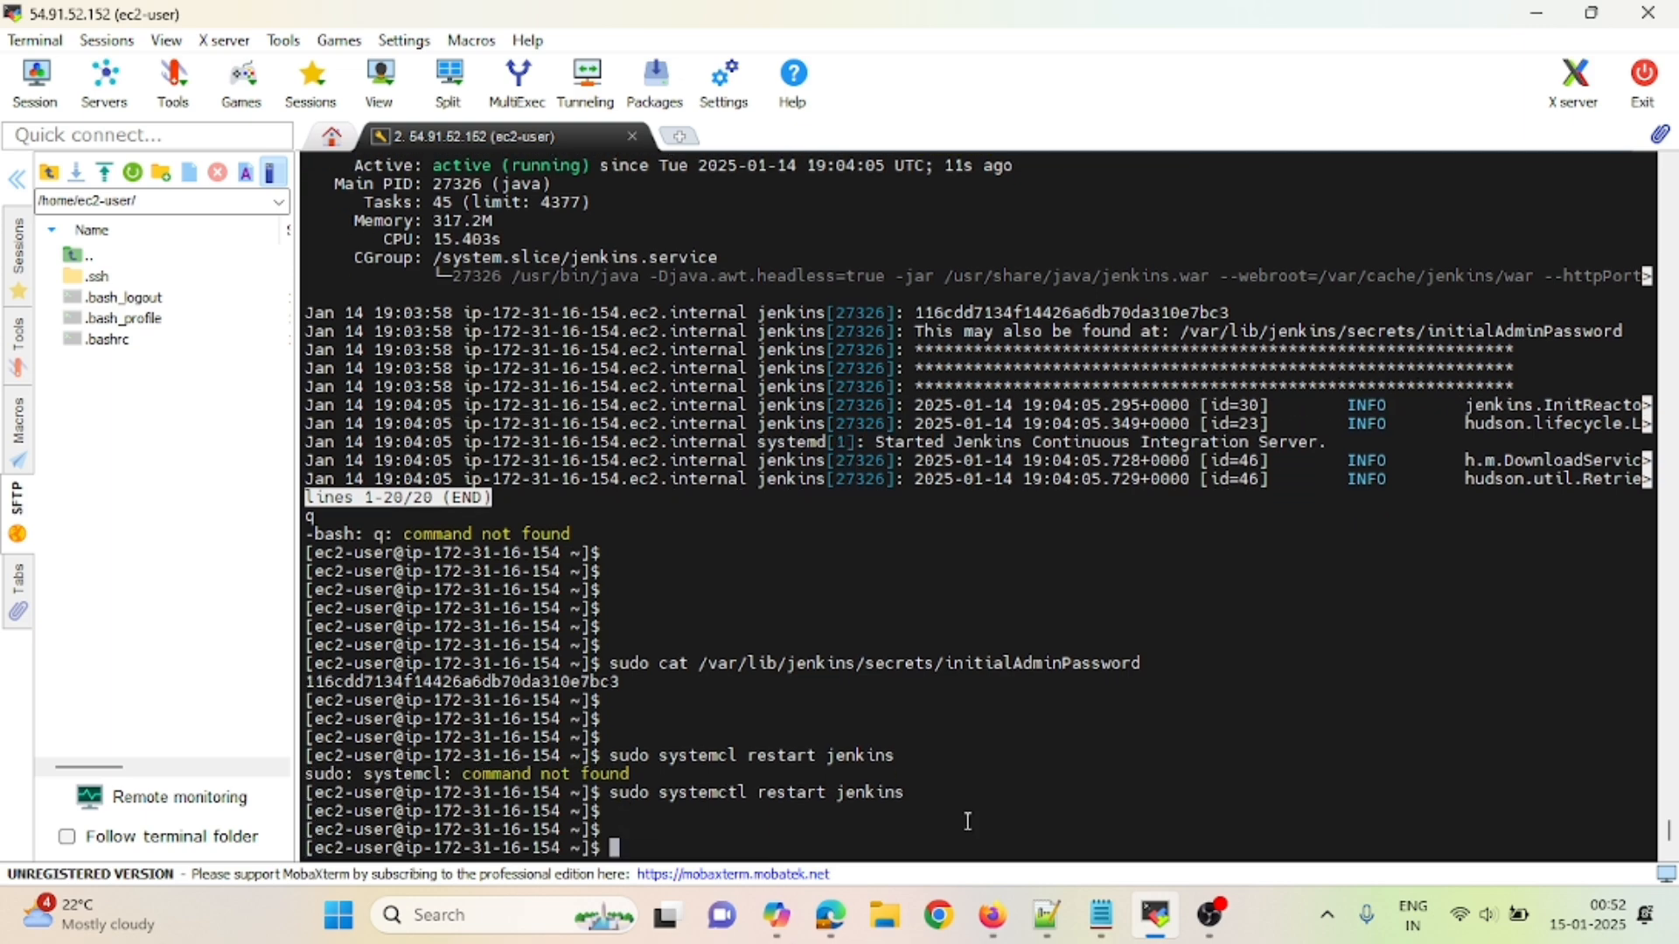
{"action": "key", "text": "Up"}
{"action": "key", "text": "Left"}
{"action": "key", "text": "Left"}
{"action": "key", "text": "Left"}
{"action": "key", "text": "Left"}
{"action": "key", "text": "Left"}
{"action": "key", "text": "Left"}
{"action": "key", "text": "Left"}
{"action": "key", "text": "Left"}
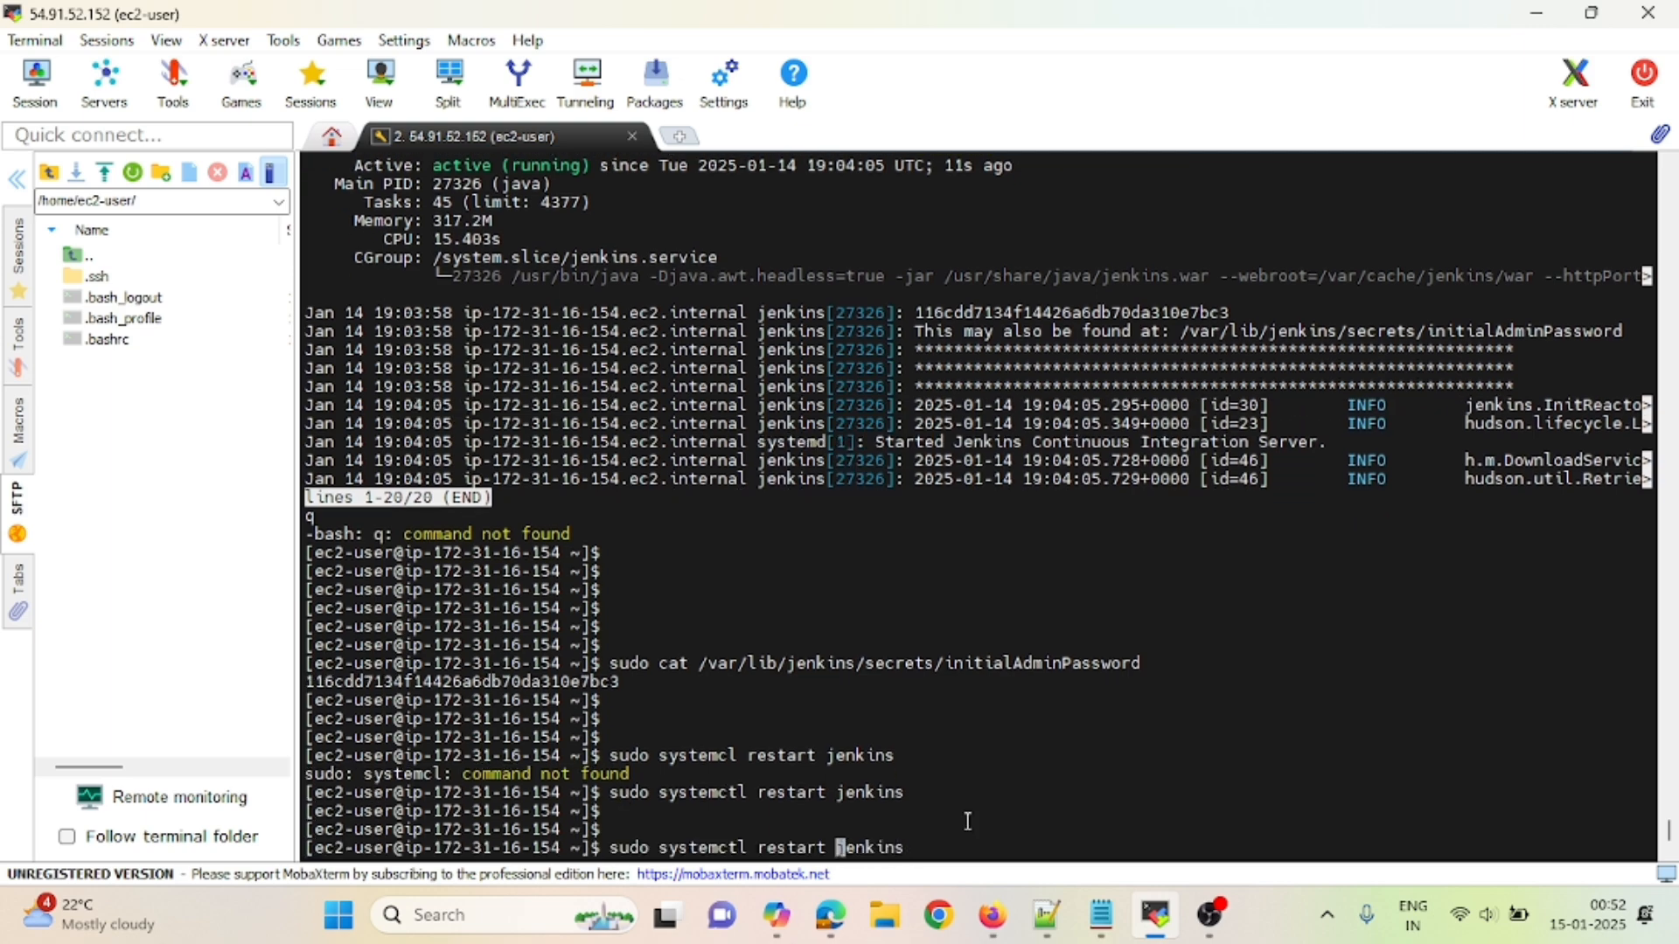
{"action": "key", "text": "BackSpace"}
{"action": "key", "text": "BackSpace"}
{"action": "key", "text": "BackSpace"}
{"action": "key", "text": "BackSpace"}
{"action": "key", "text": "BackSpace"}
{"action": "key", "text": "BackSpace"}
{"action": "key", "text": "BackSpace"}
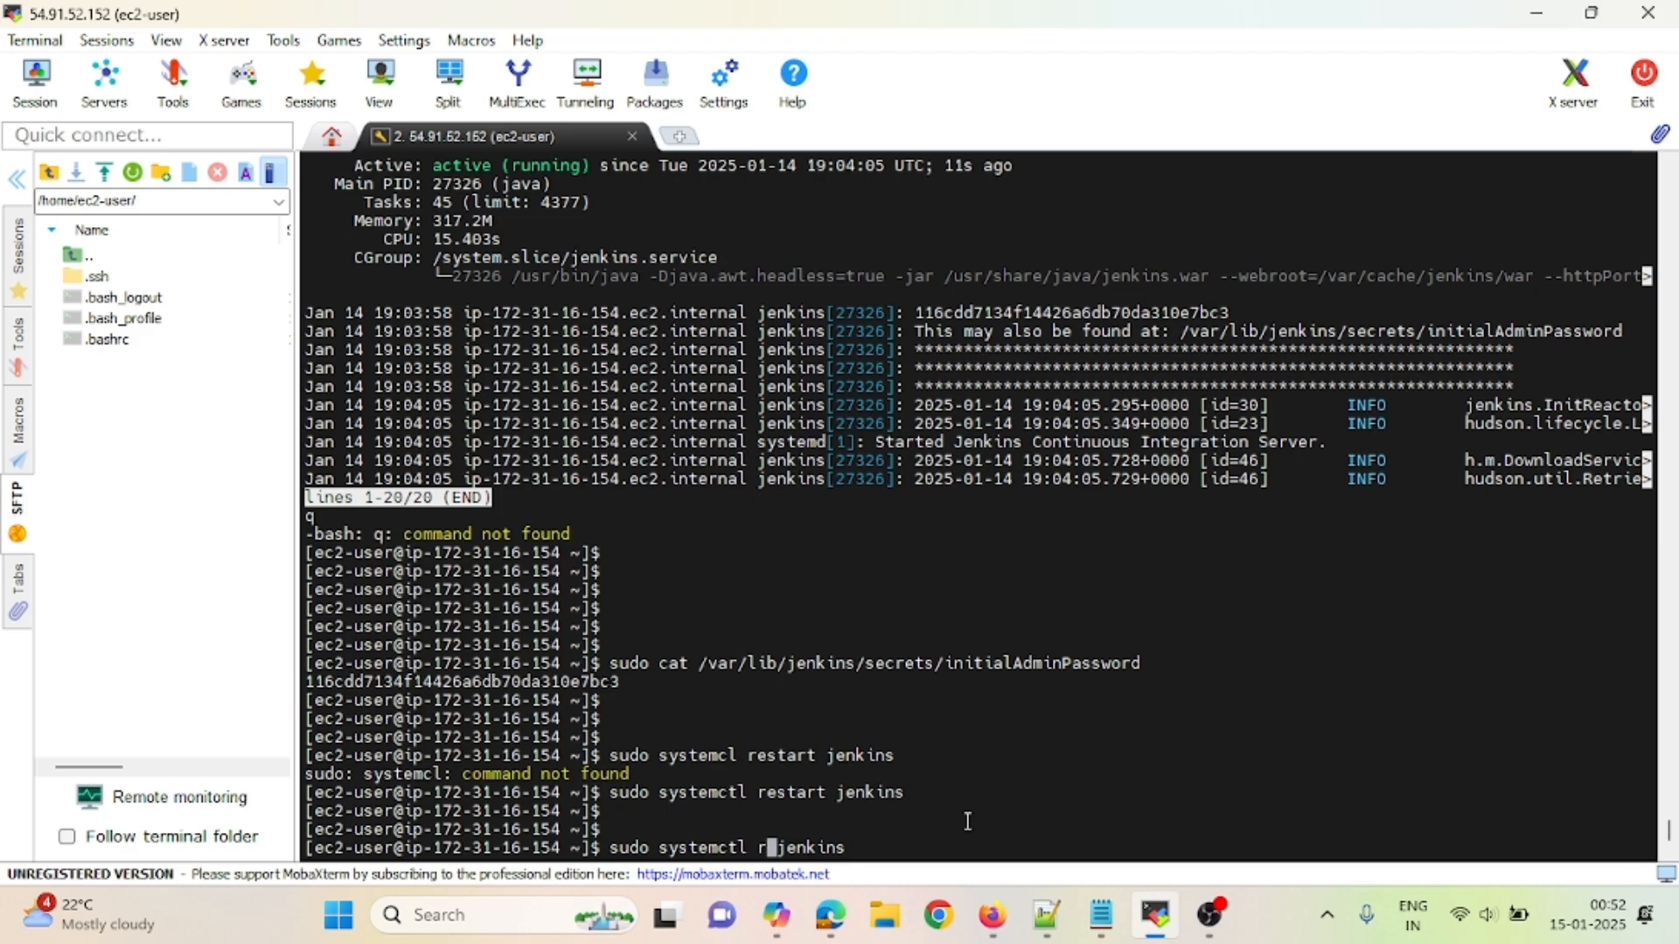
{"action": "type", "text": "status"}
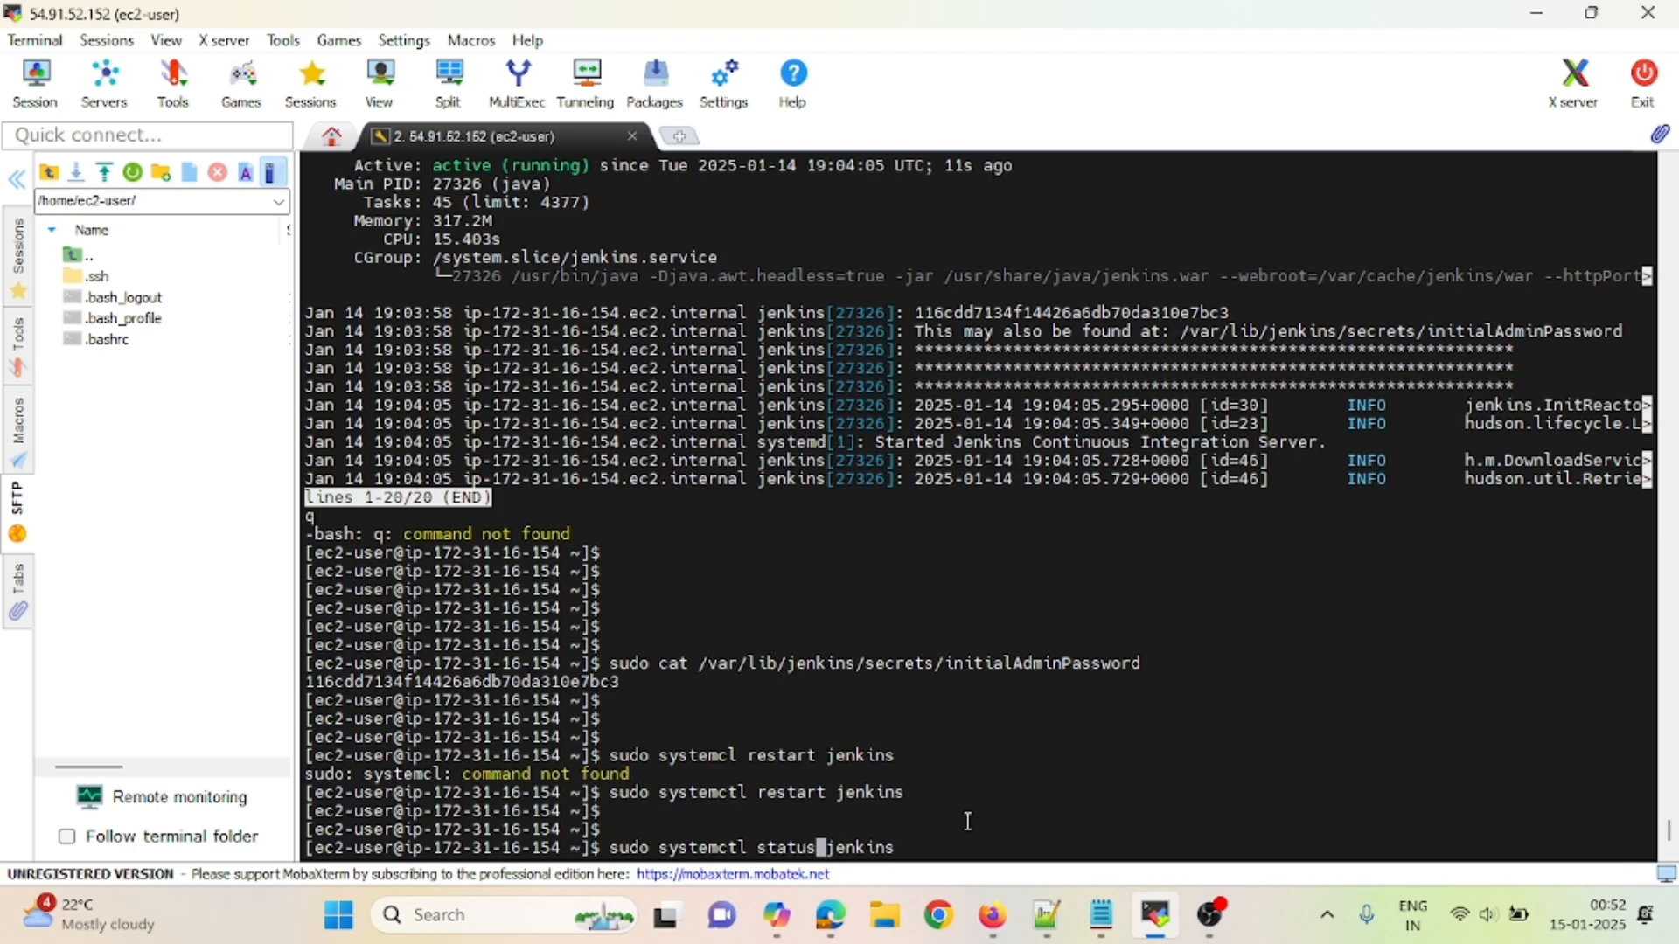
{"action": "key", "text": "Return"}
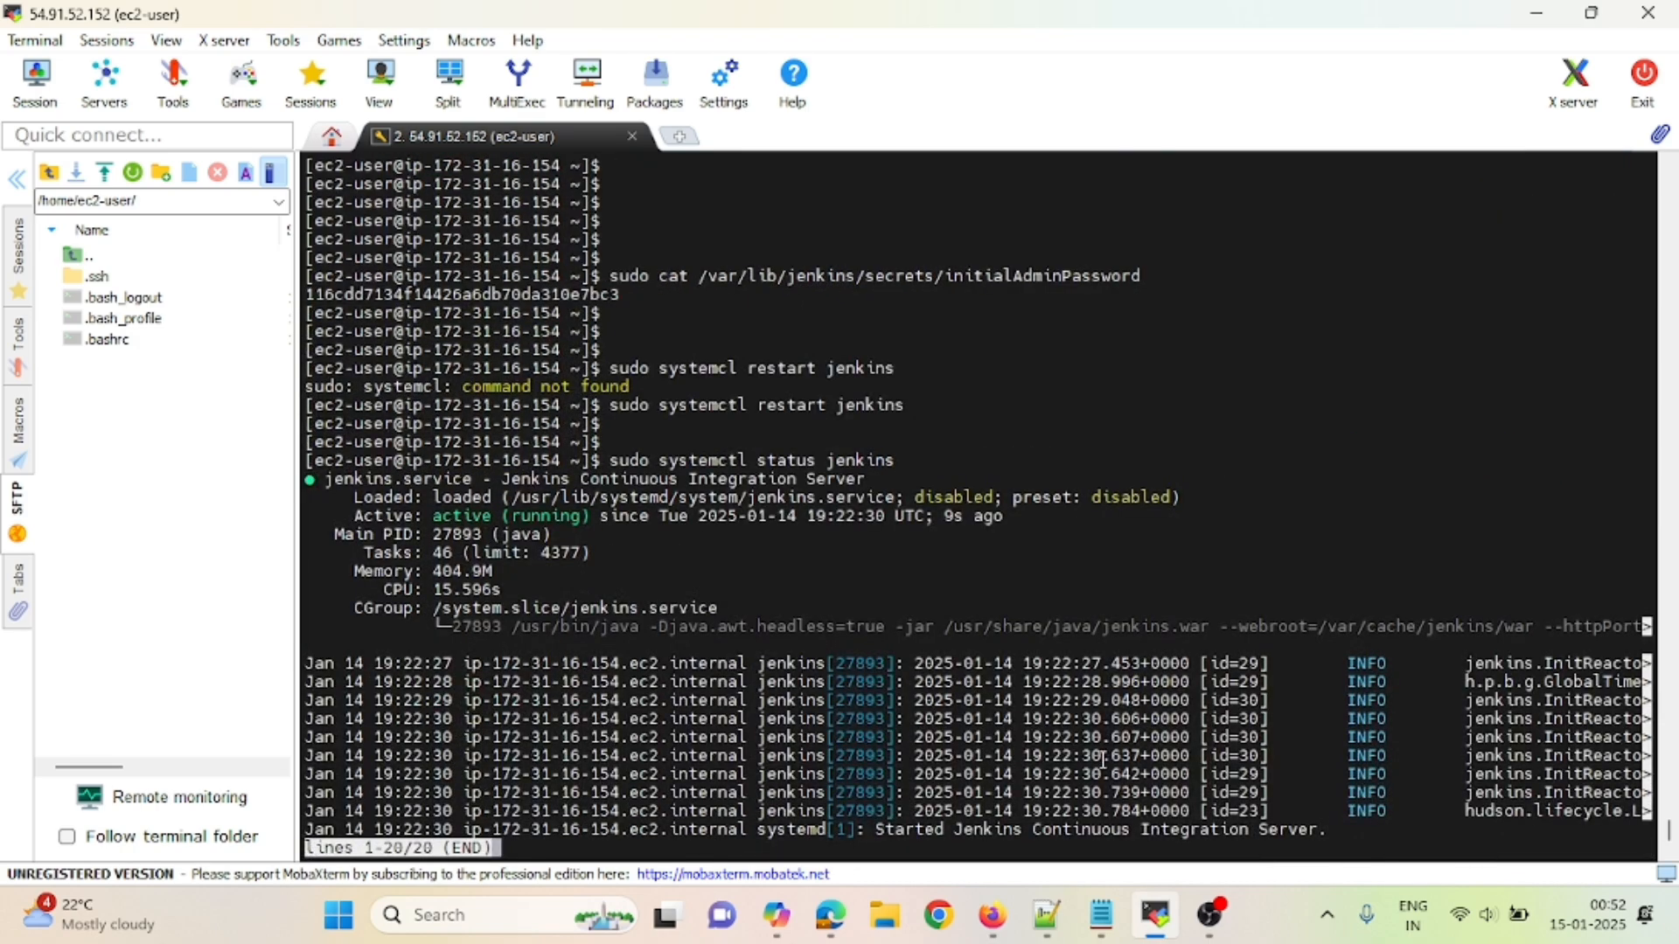
- Reload Jenkins in Firefox and sign in again with the account username and password
{"action": "left_click", "coordinate": [991, 915]}
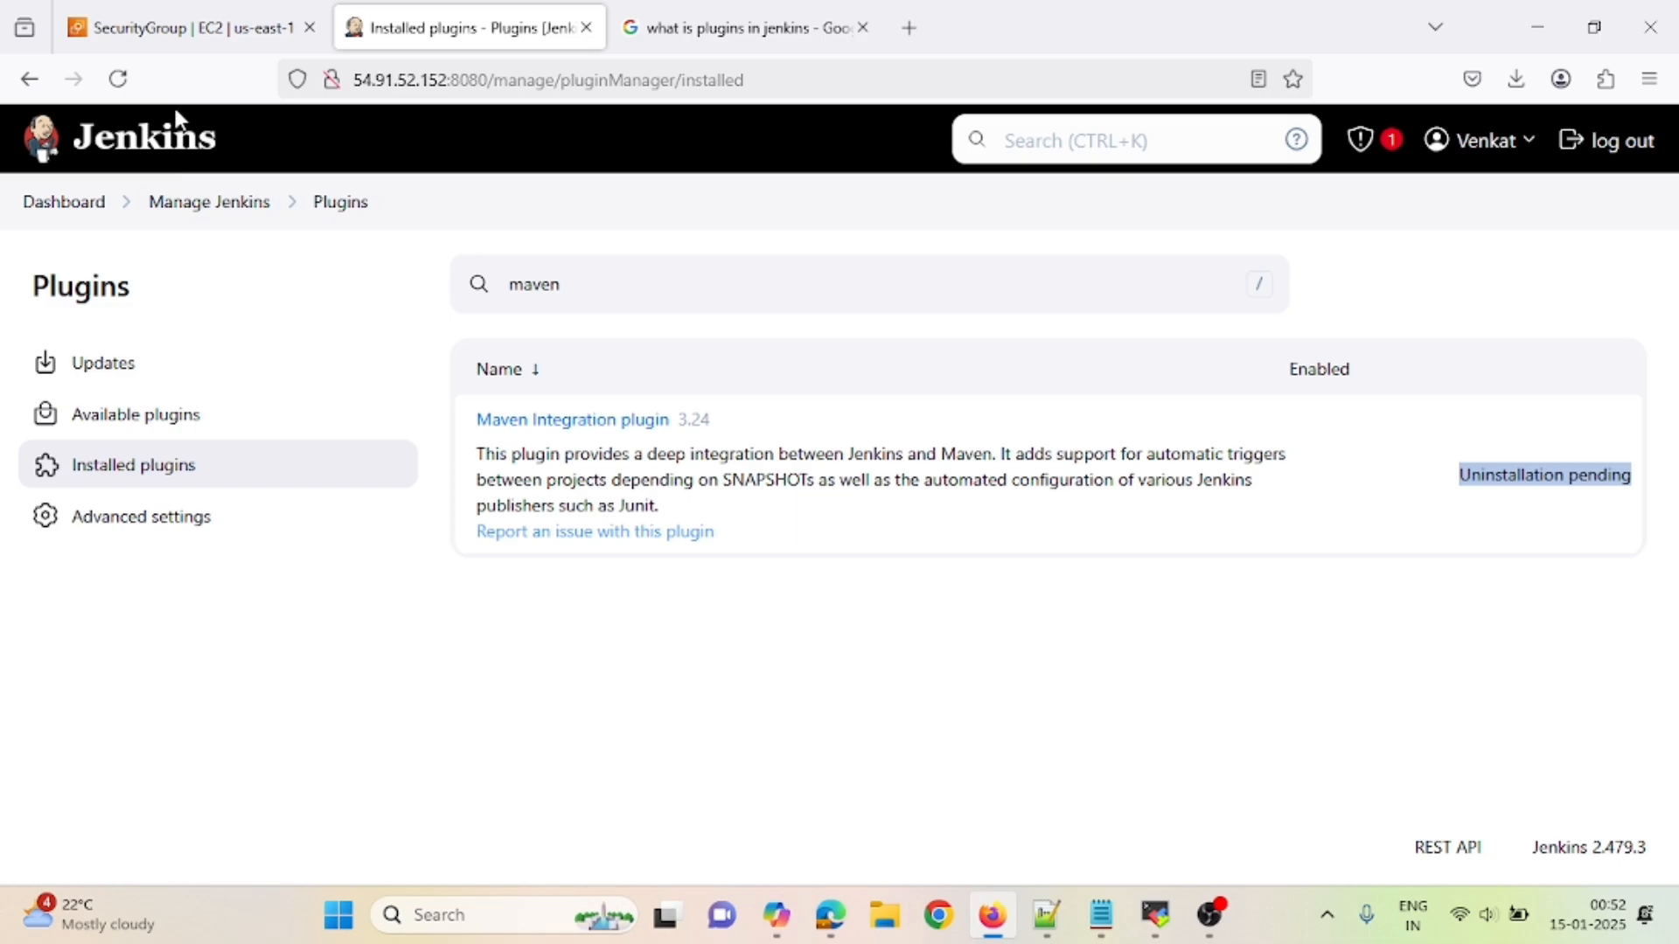
{"action": "left_click", "coordinate": [126, 88]}
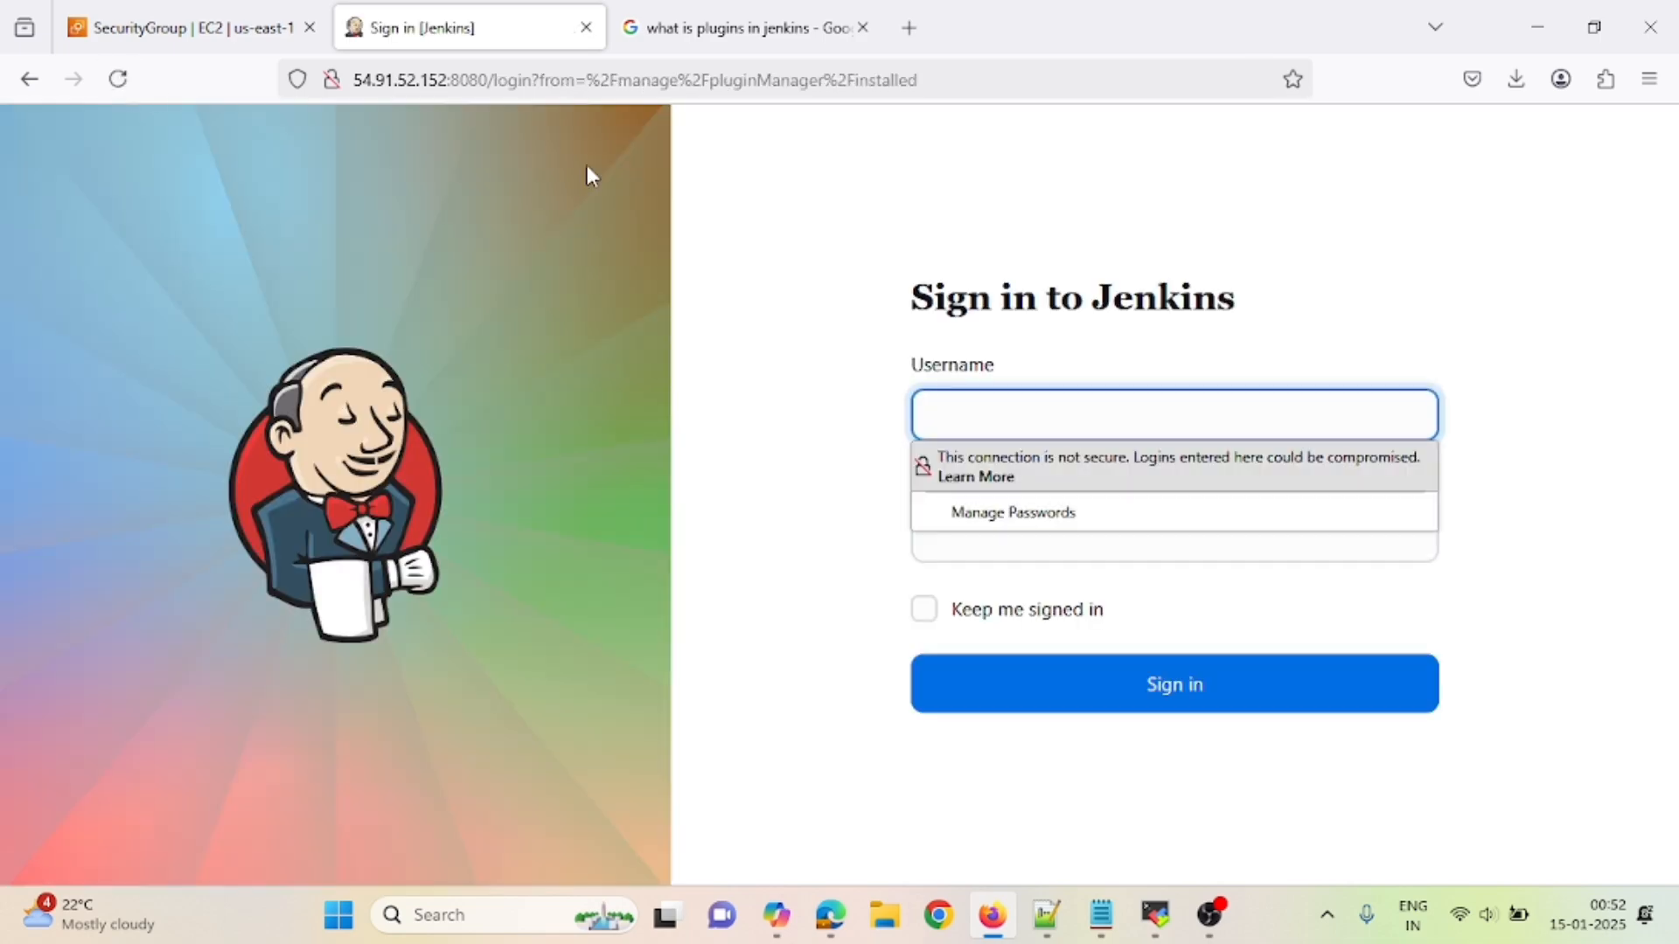
{"action": "type", "text": "Admin"}
{"action": "key", "text": "Tab"}
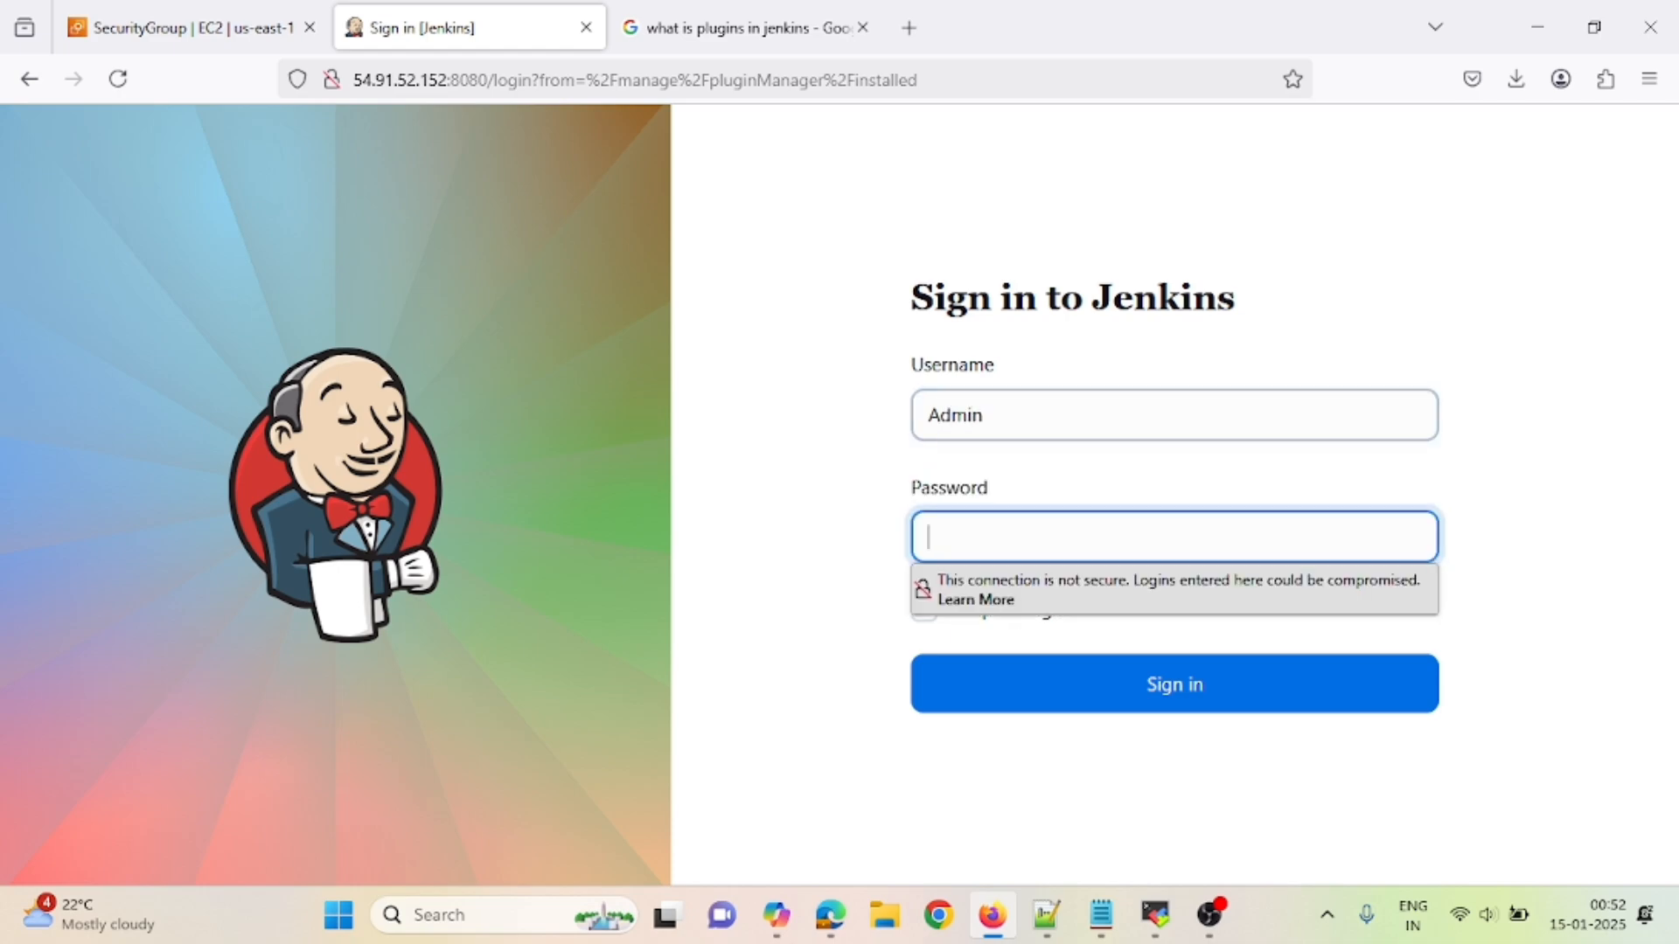
{"action": "type", "text": "•••••••••"}
{"action": "key", "text": "Return"}
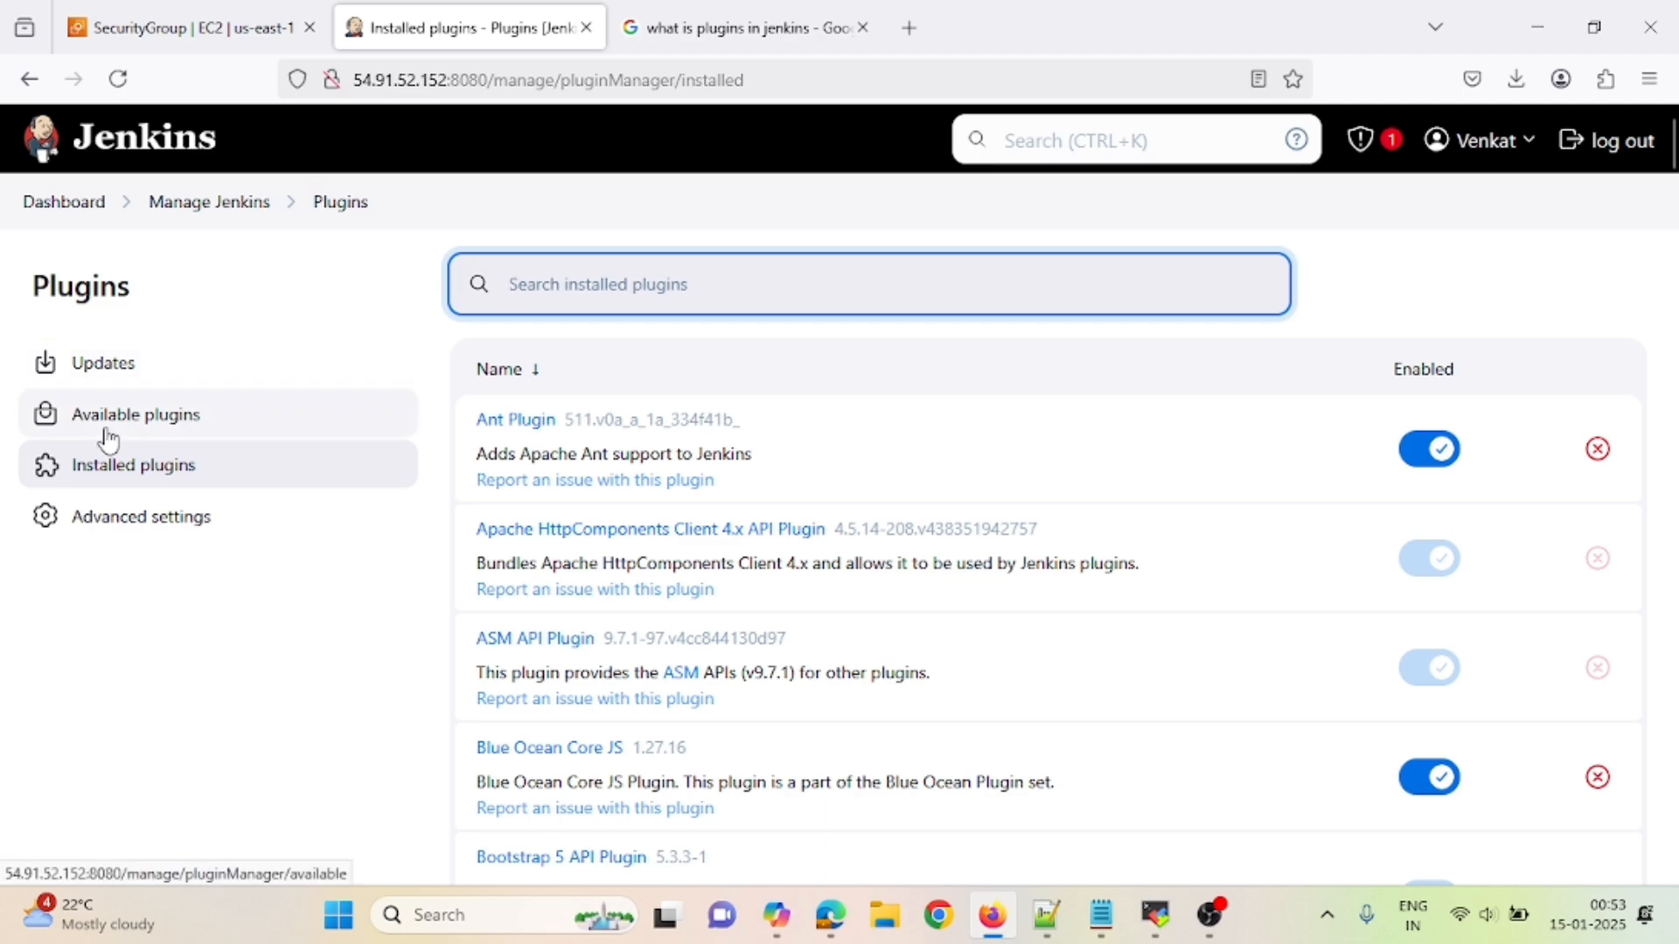
- Search Installed plugins for 'maven' and confirm the list comes back empty
{"action": "left_click", "coordinate": [109, 469]}
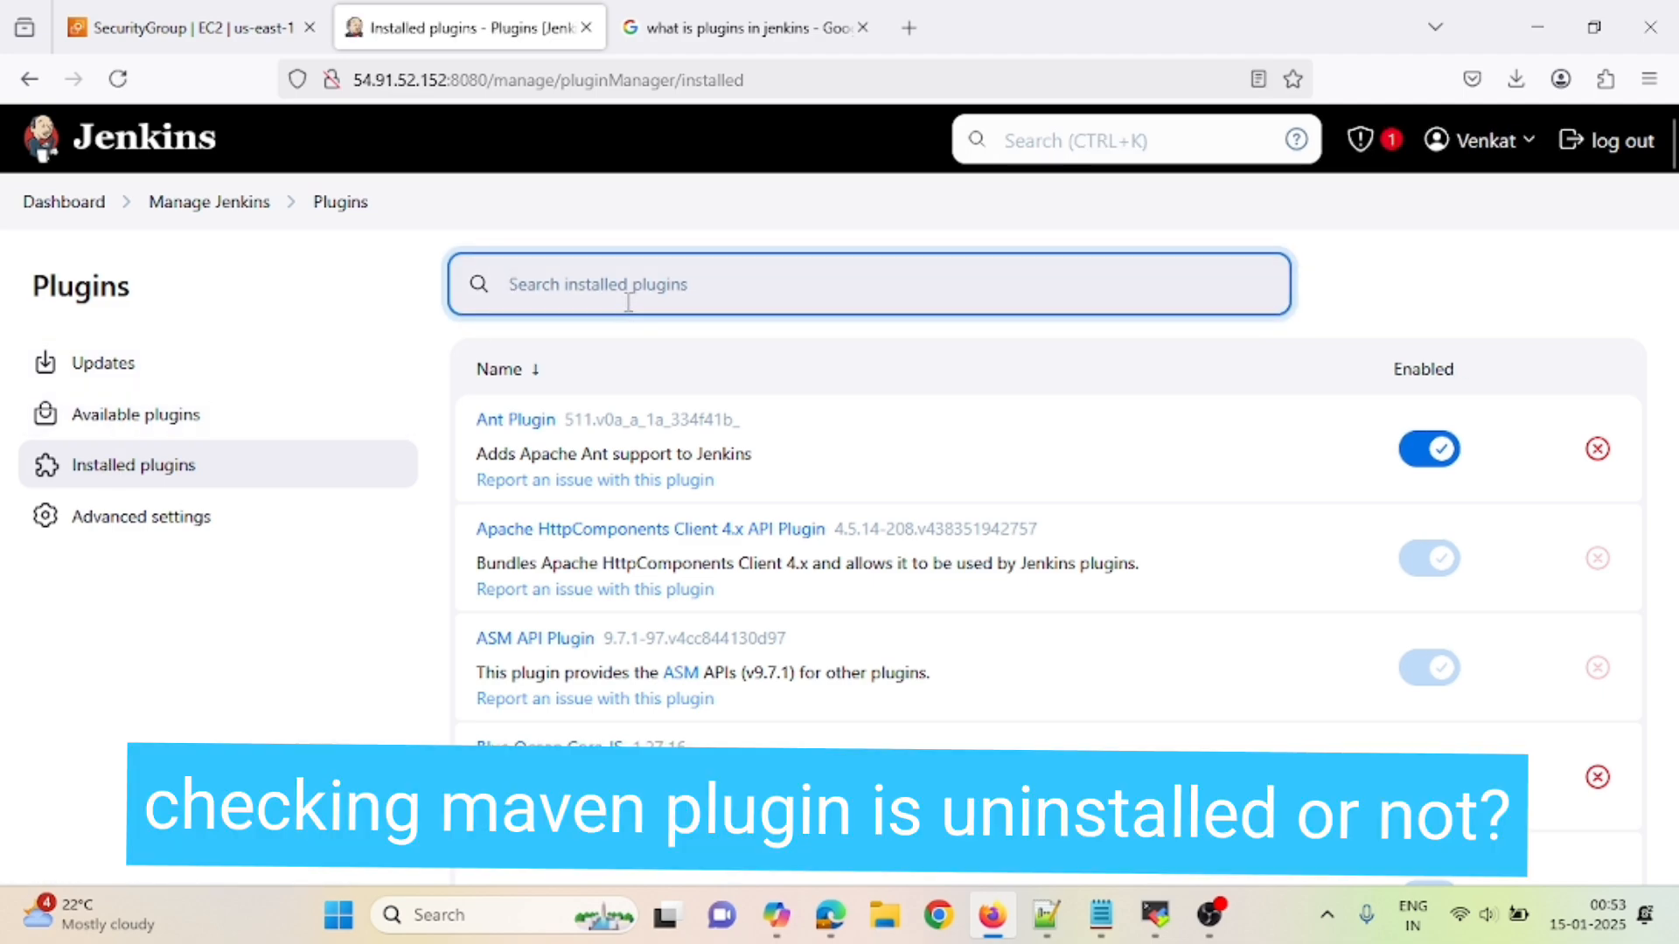
{"action": "type", "text": "maven"}
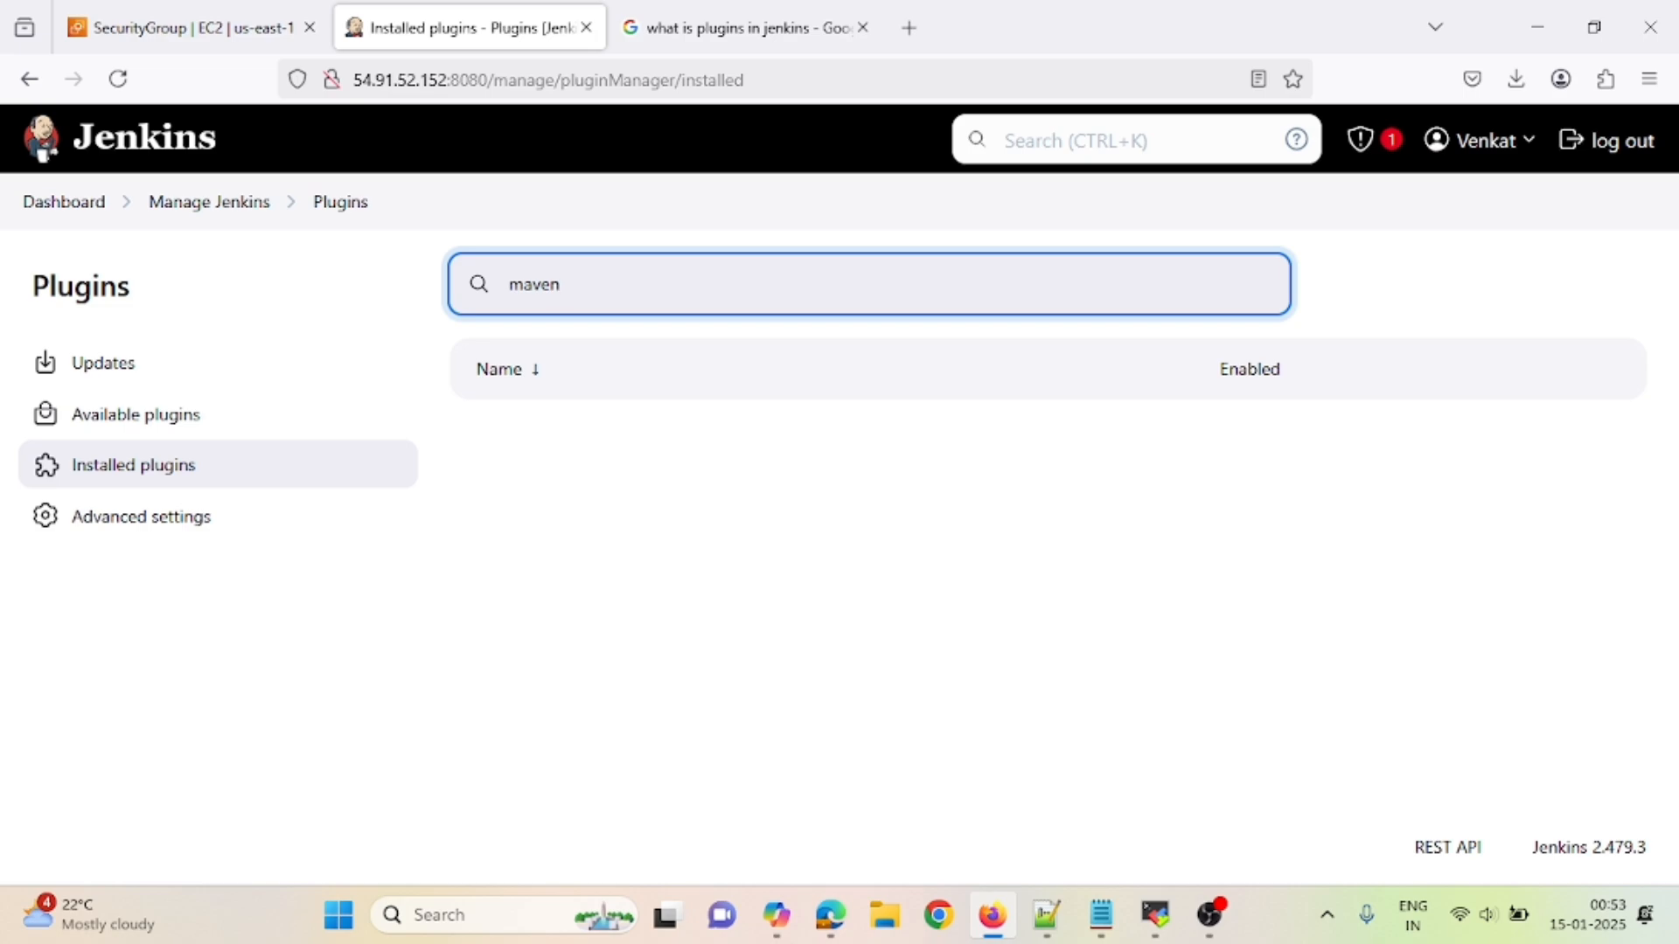